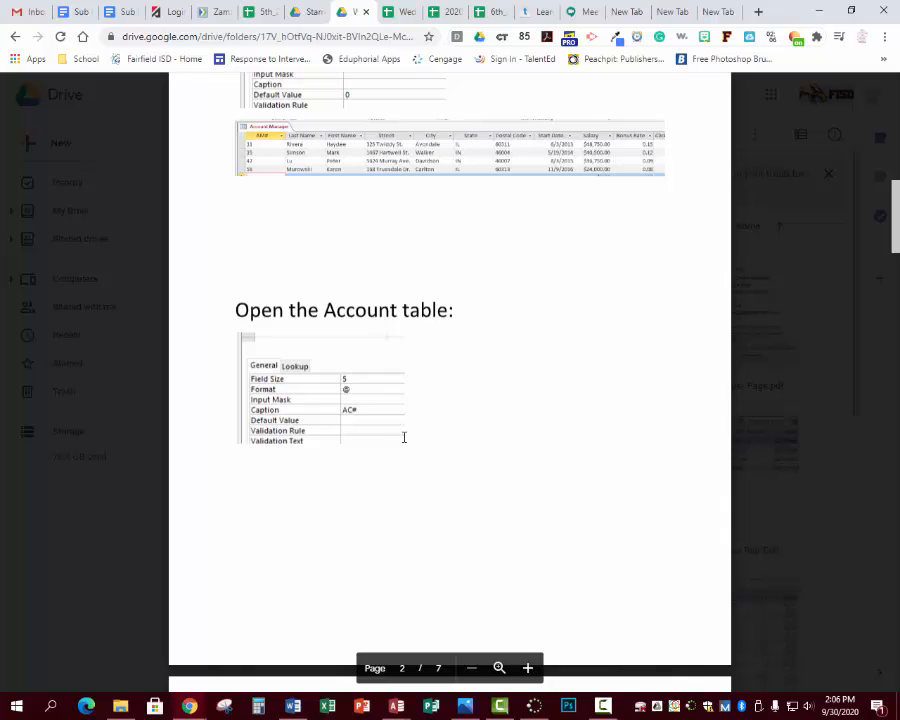
- Consult the first page of the APM1 Helper instructions, and switch to Access to create a blank database
scroll(402, 434, up, 10)
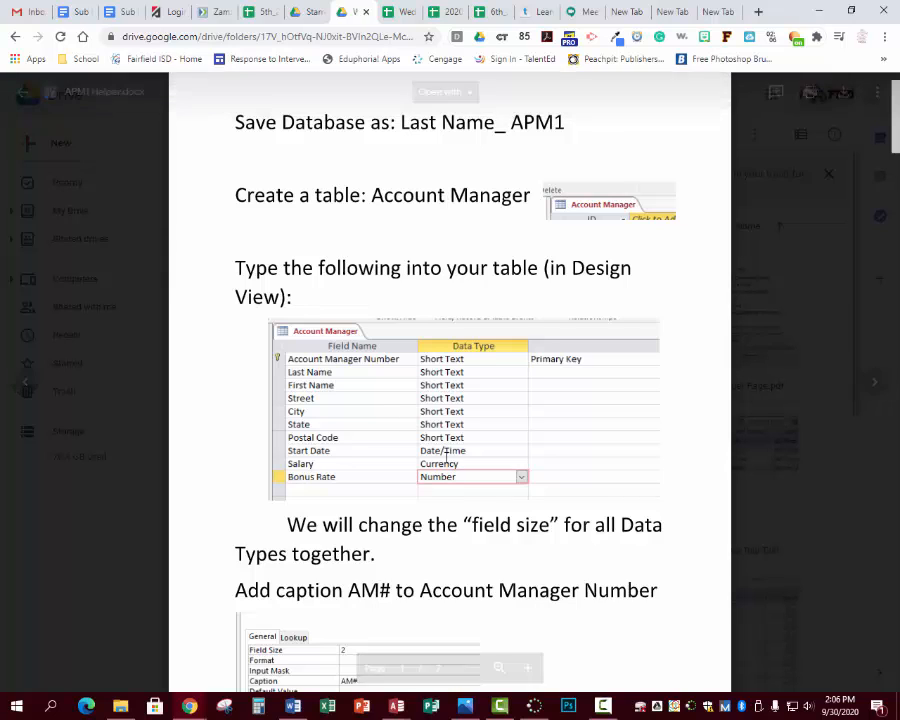
mouse_move(402, 712)
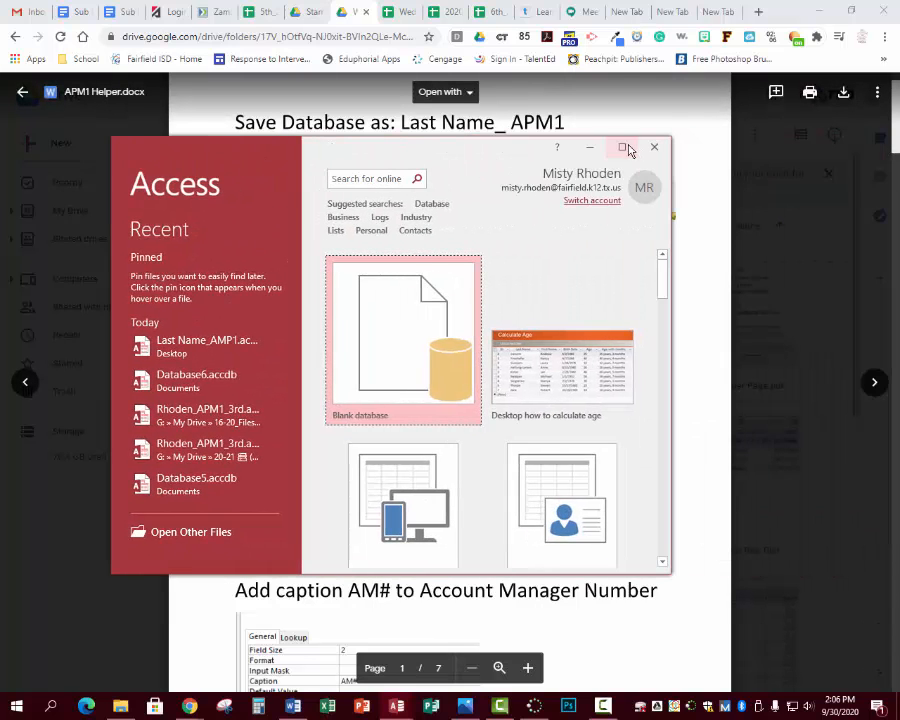
click(627, 147)
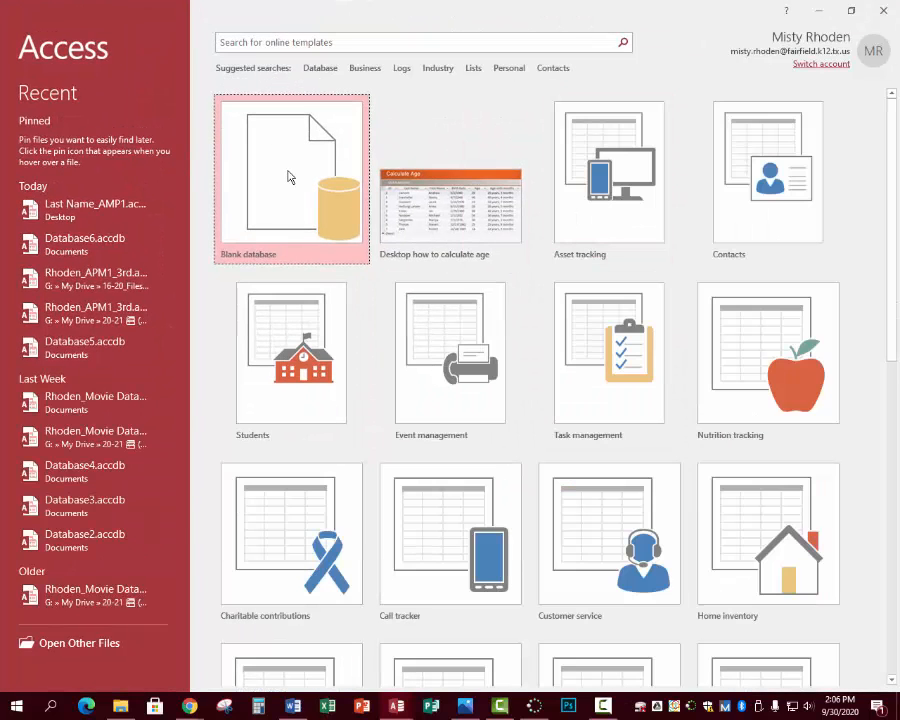
click(261, 203)
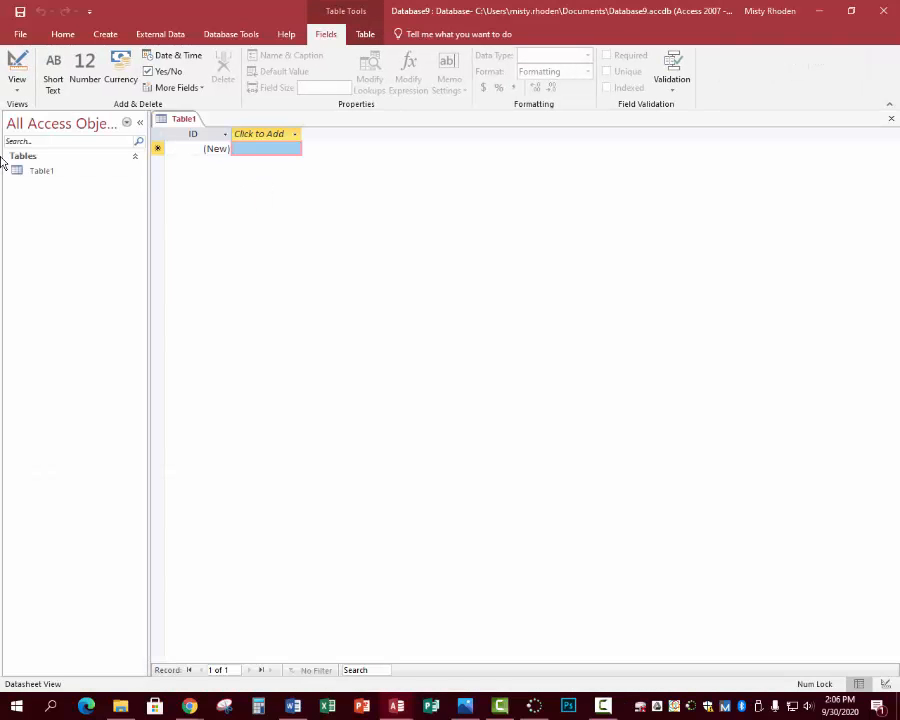
- Save the database on the Desktop as Last Name_AMP1.accdb, closing open objects and replacing the existing file
click(18, 40)
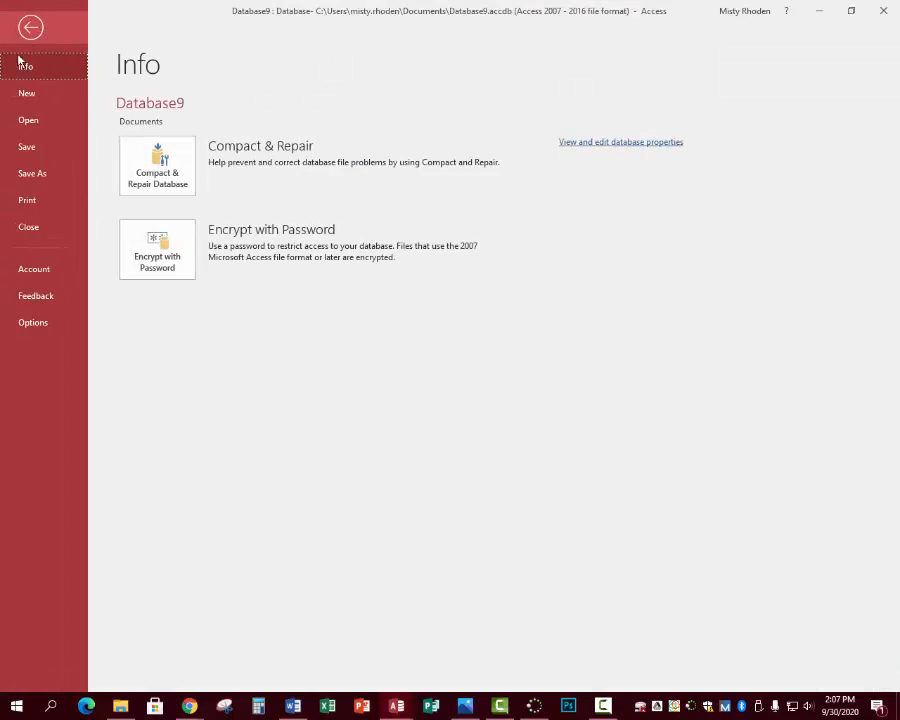
click(22, 174)
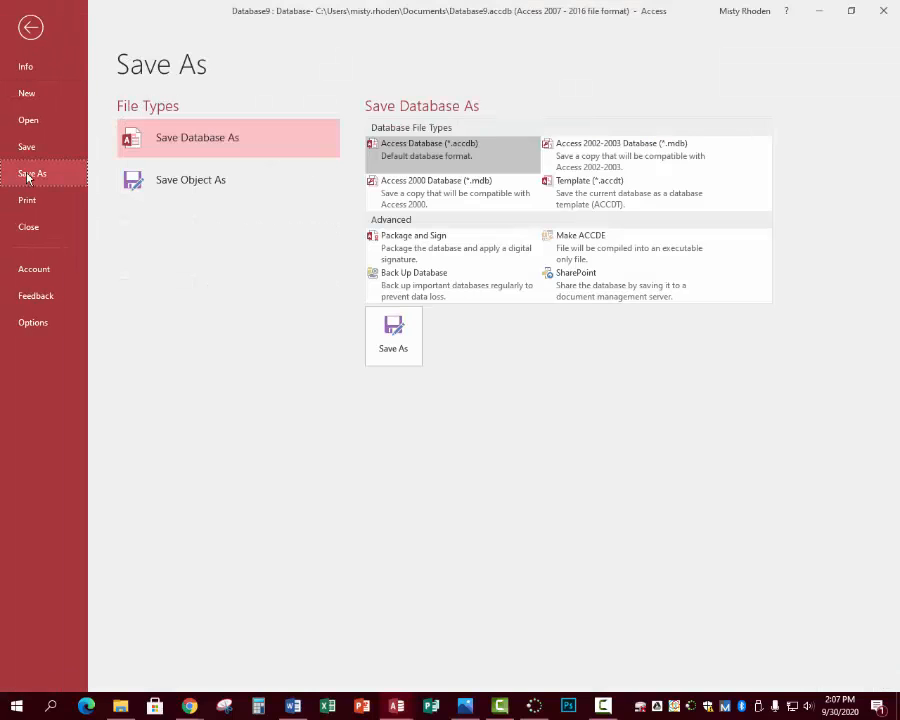
click(238, 146)
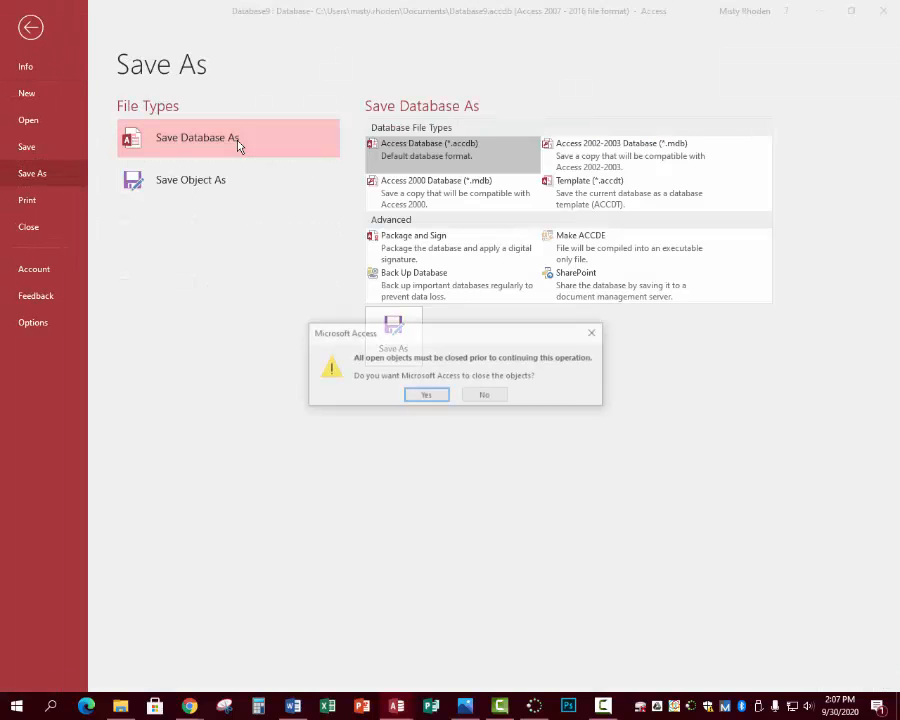
click(424, 394)
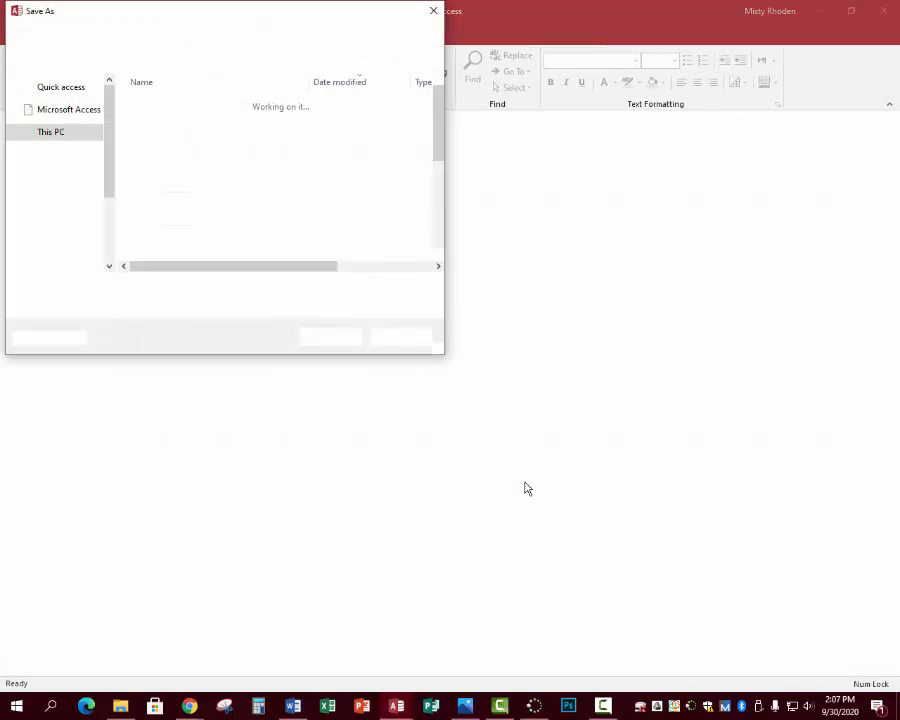
click(73, 124)
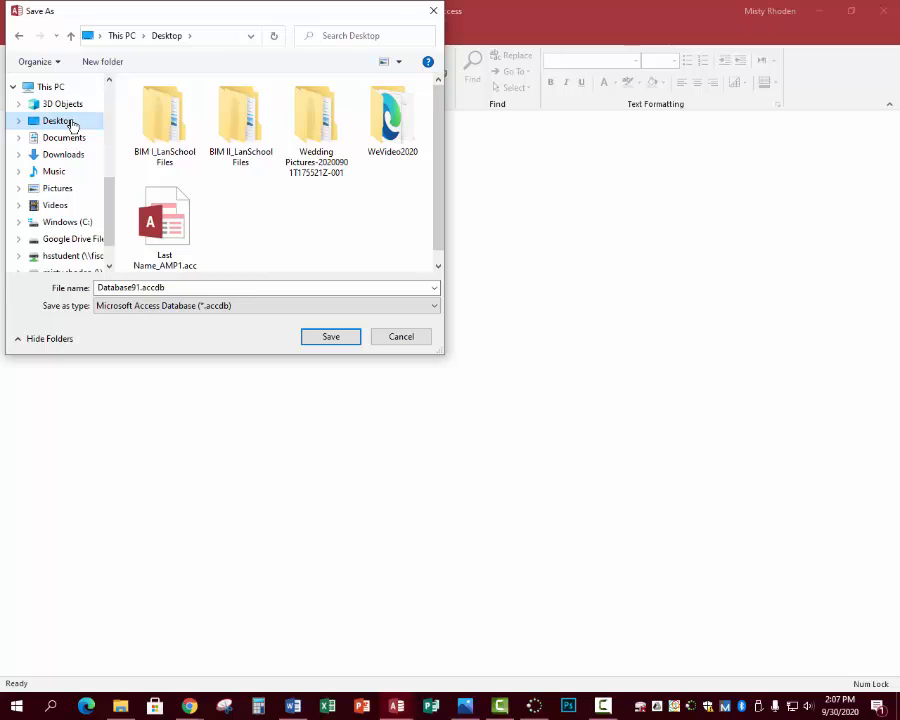
click(165, 243)
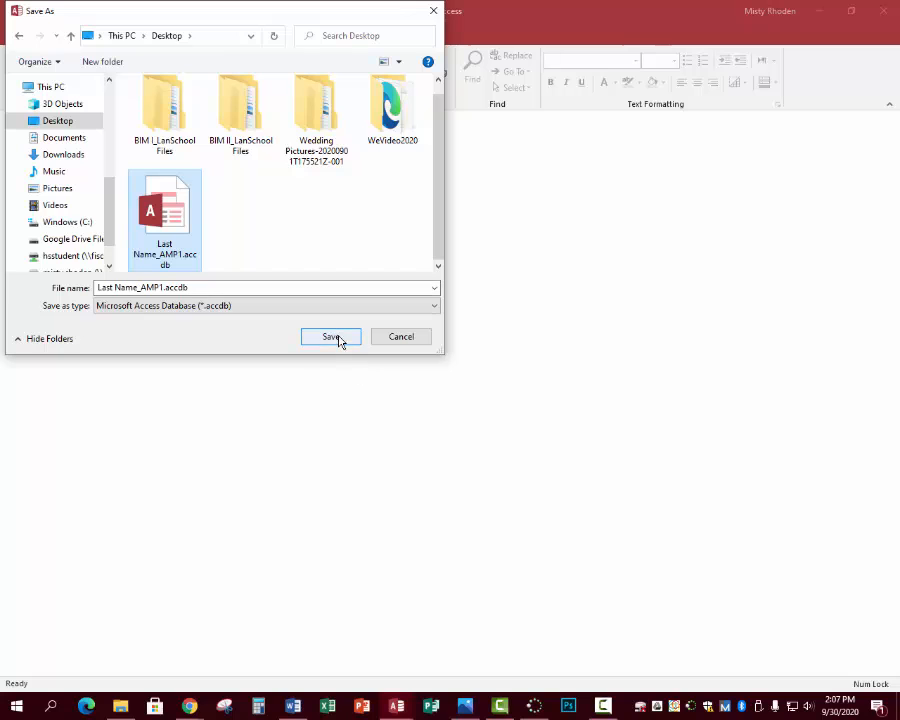
click(339, 340)
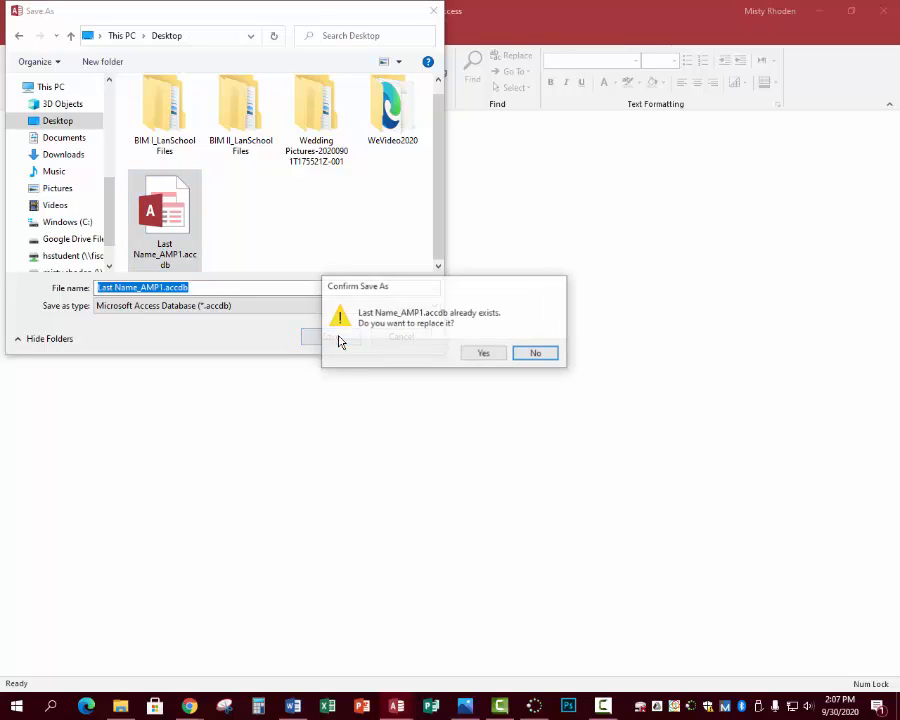
click(495, 356)
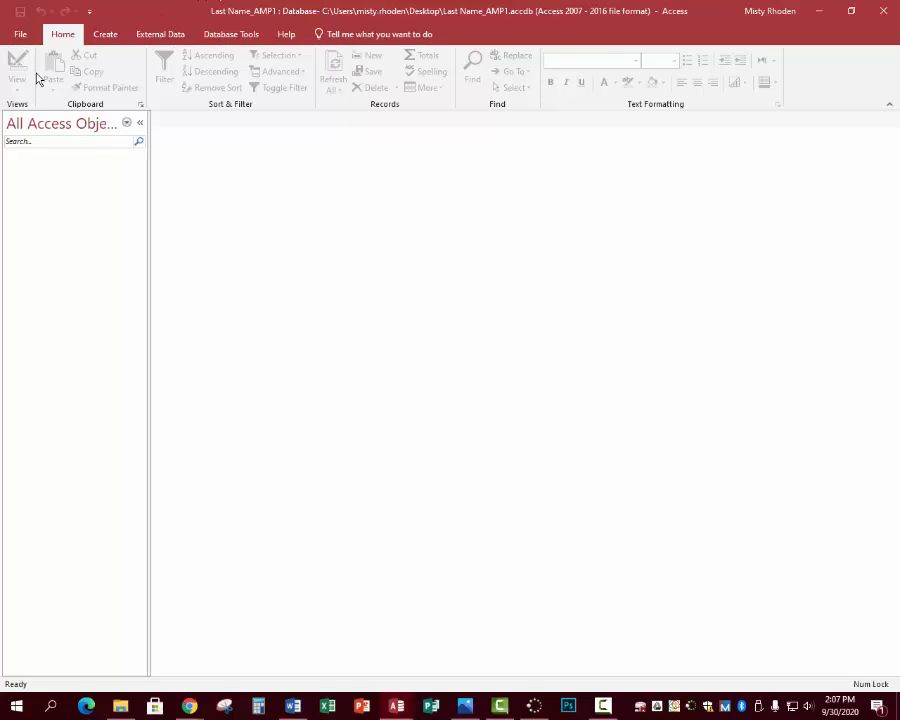
- Create a new table and save it under the name Account Manager
click(104, 36)
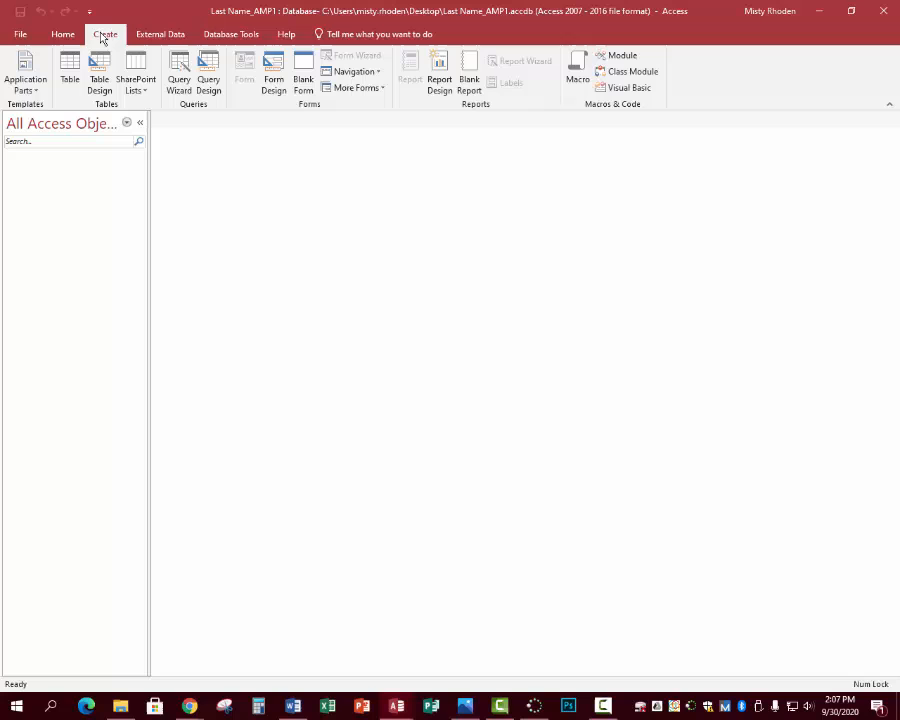
click(69, 72)
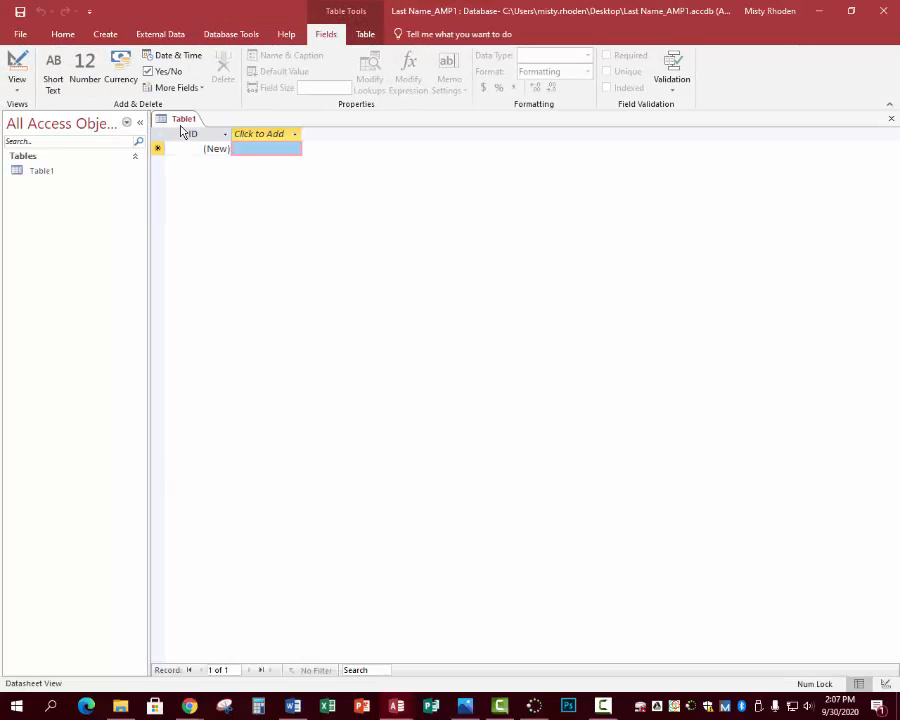
click(8, 93)
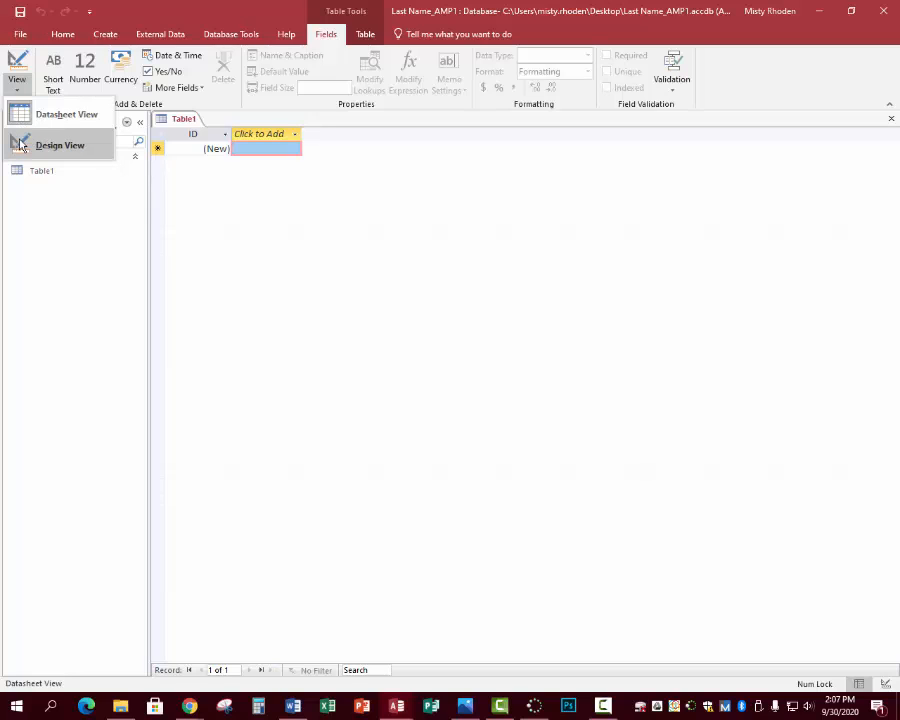
click(189, 125)
right_click(190, 127)
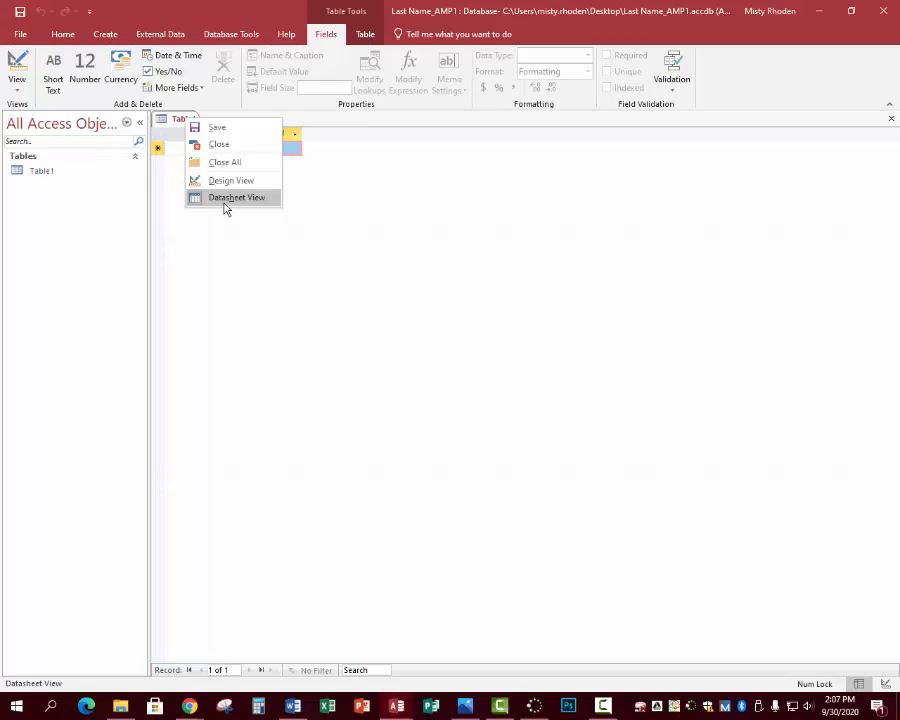
click(218, 129)
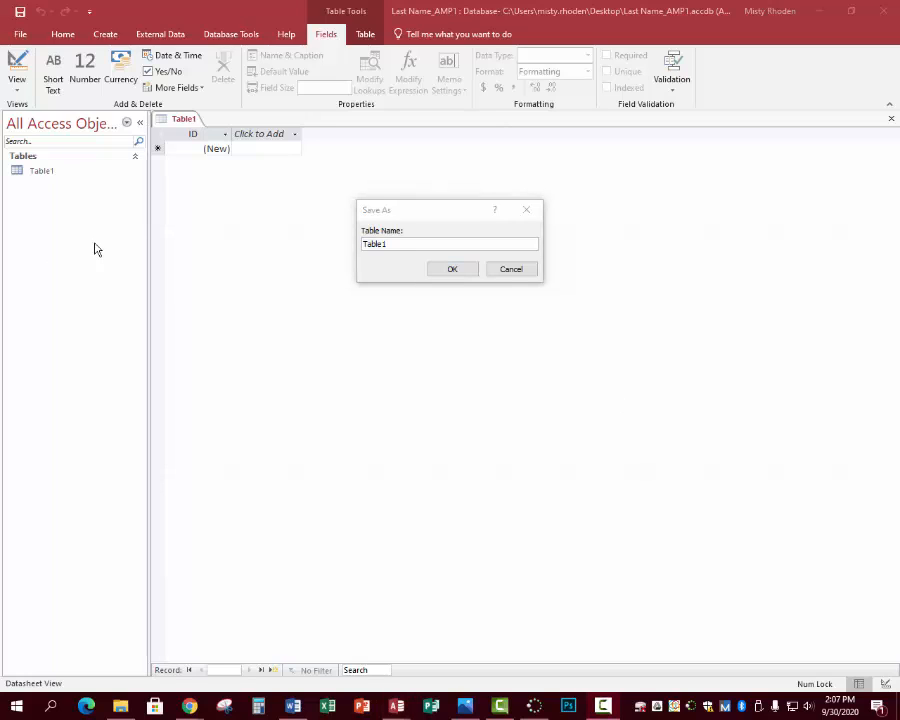
drag(399, 247, 327, 245)
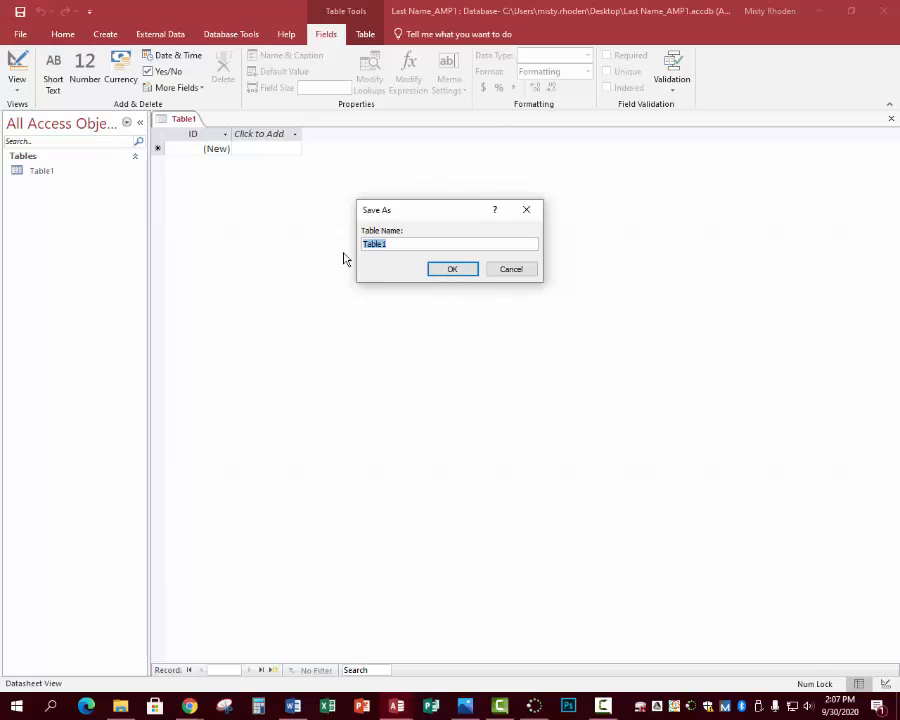
text(Account Manager)
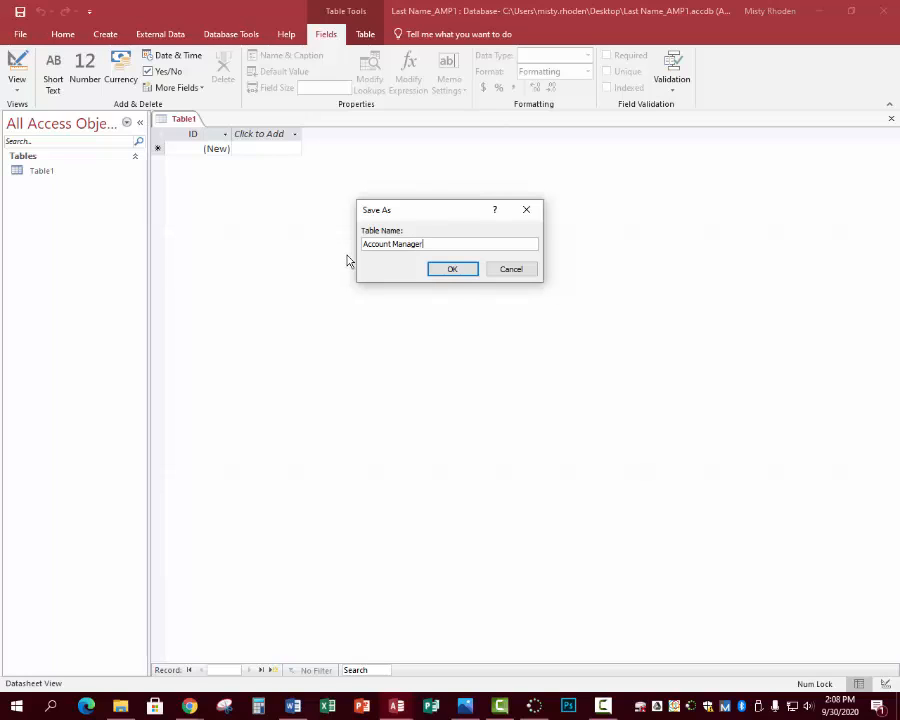
click(452, 270)
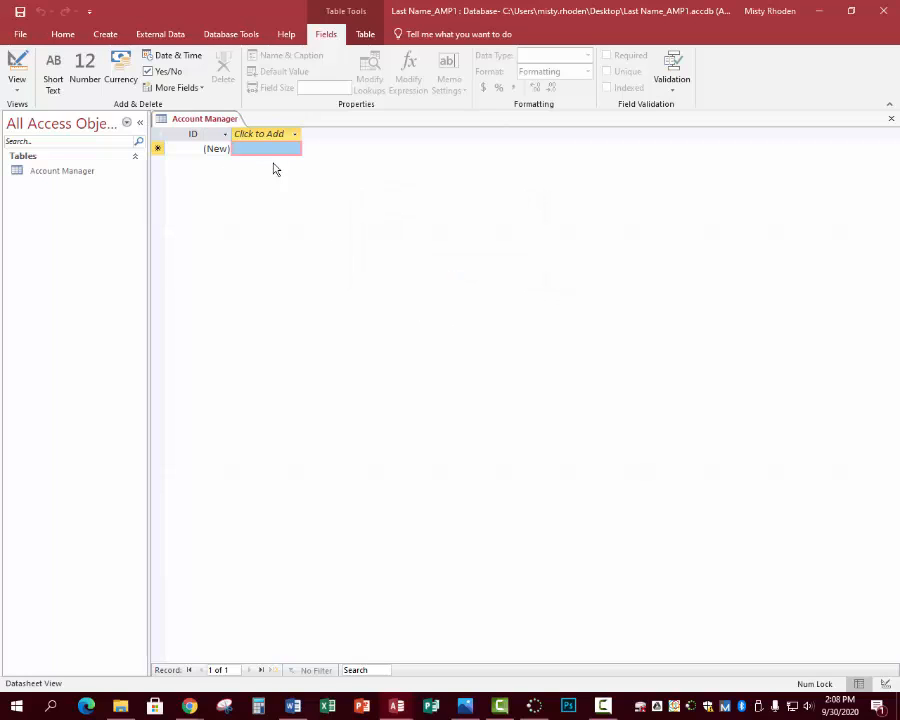
- Close and reopen the Account Manager table, trying its Rename command in between
right_click(212, 119)
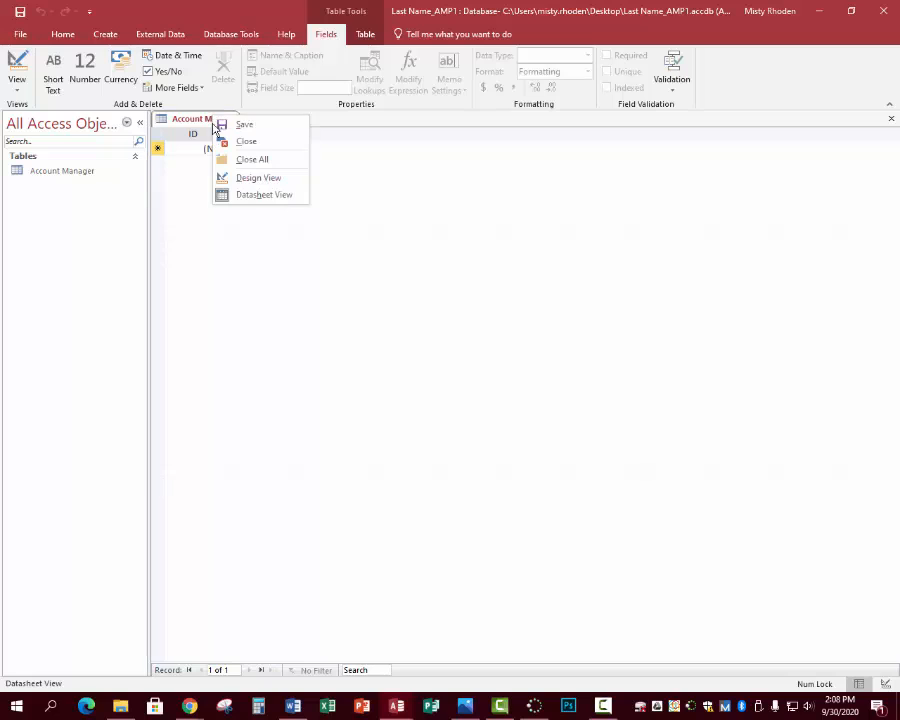
click(240, 142)
right_click(74, 174)
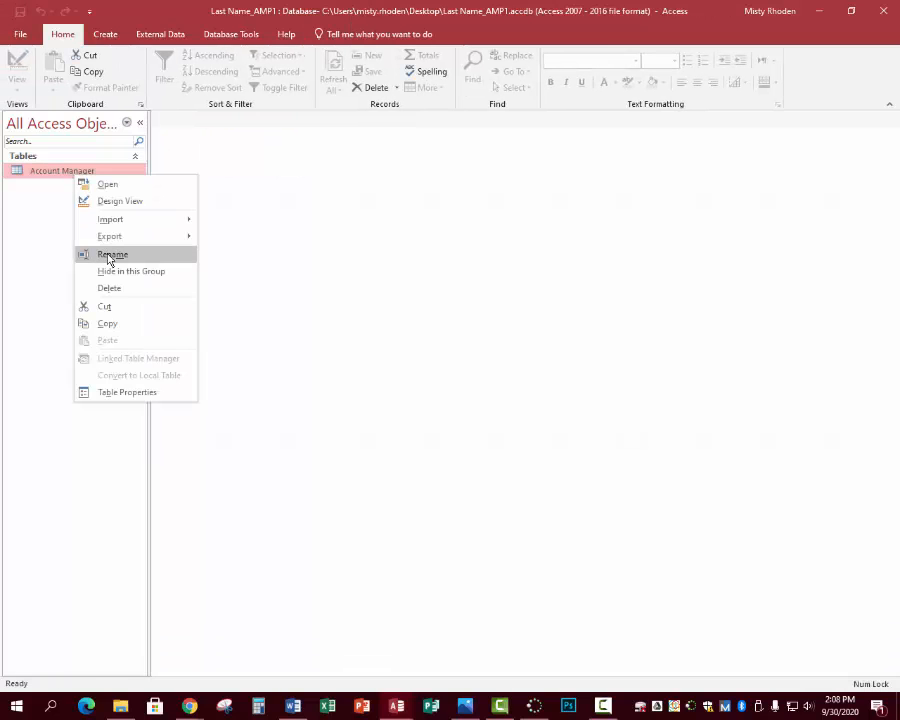
click(109, 256)
key(Return)
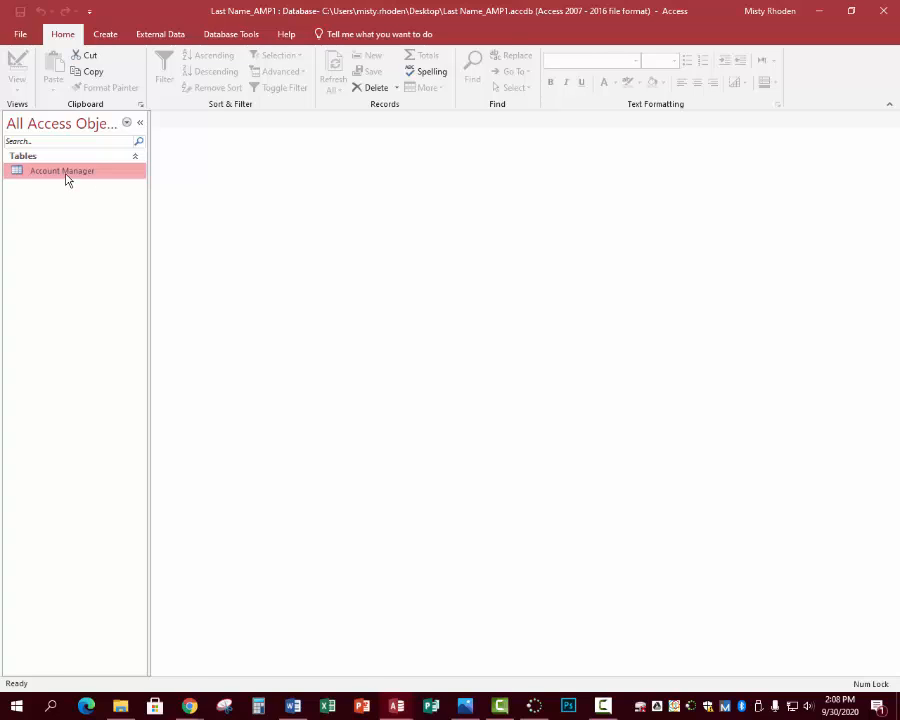
double_click(66, 176)
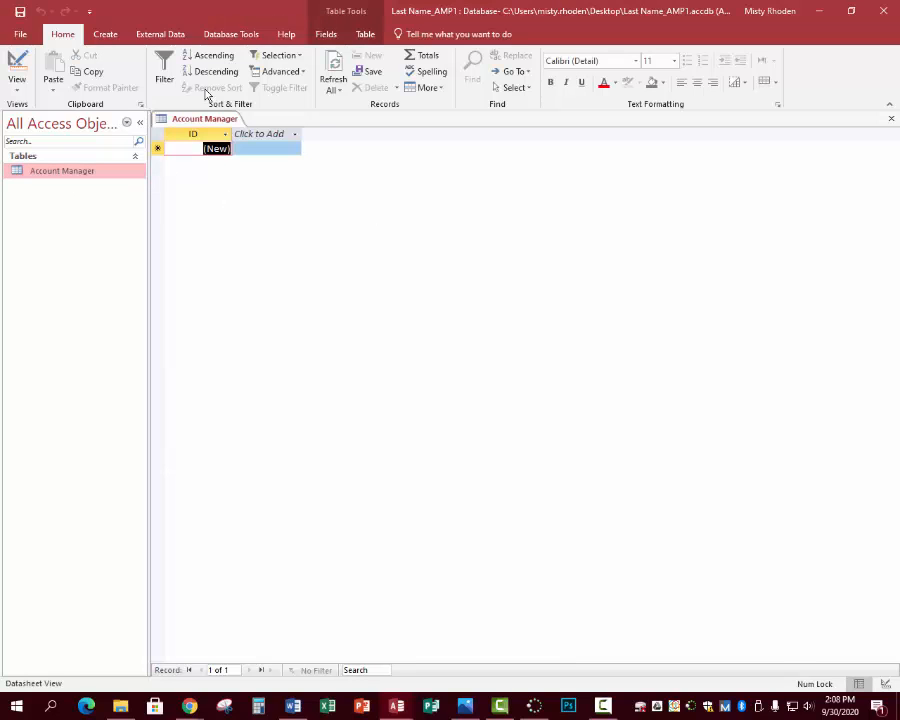
- In the Account Manager table's Design View, set the ID field's data type to Short Text and clear its field name
right_click(223, 121)
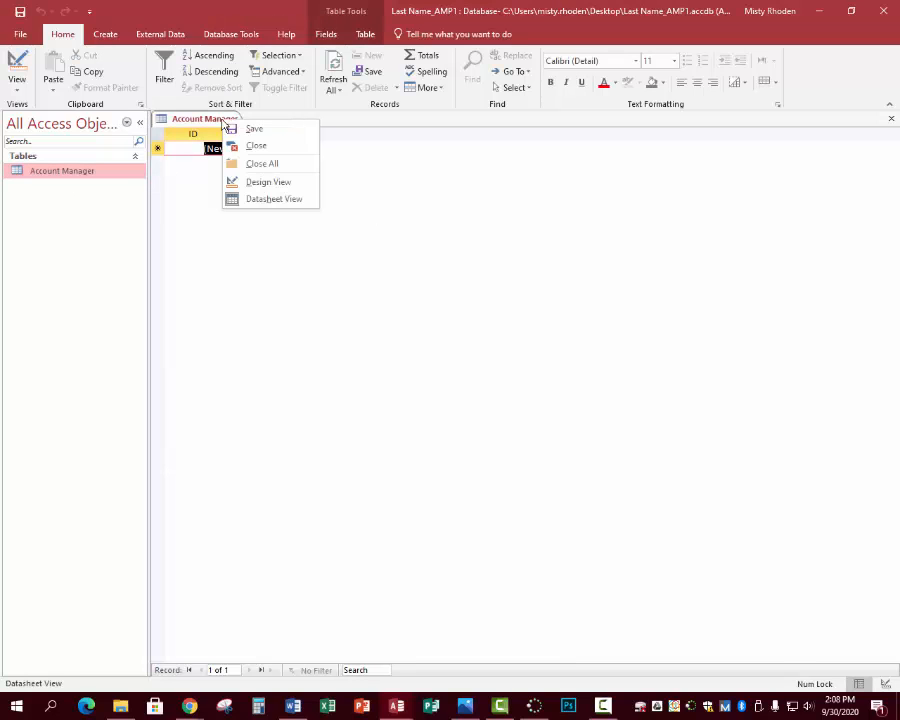
click(264, 186)
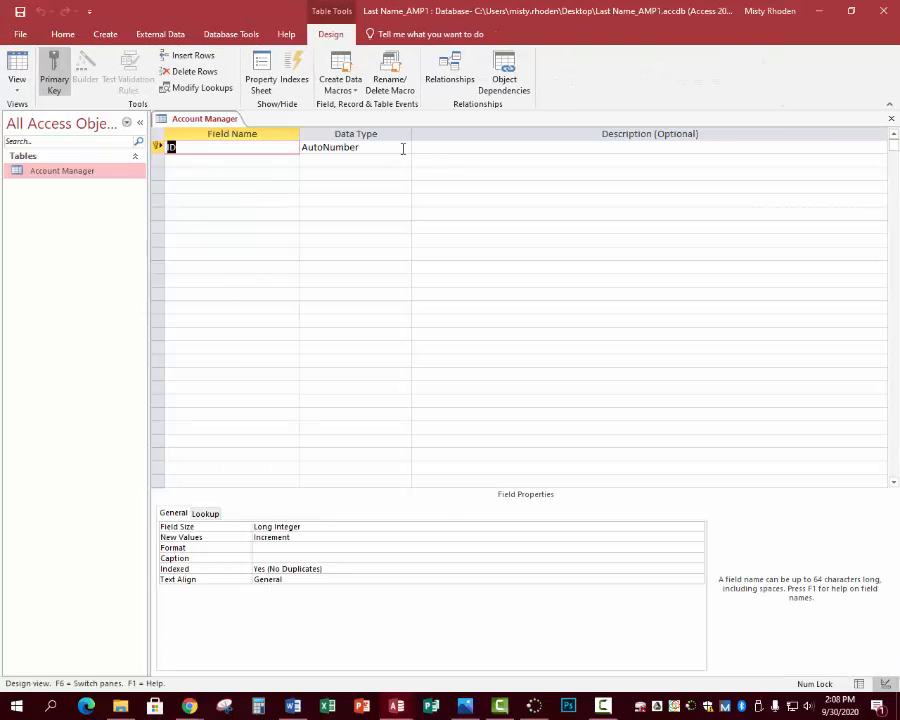
click(402, 147)
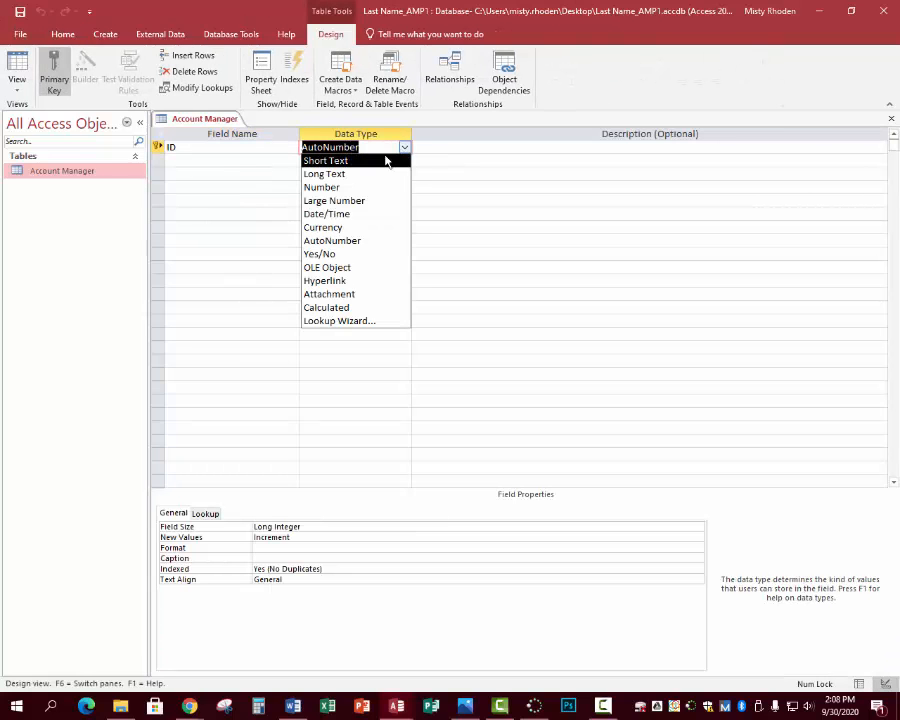
click(345, 161)
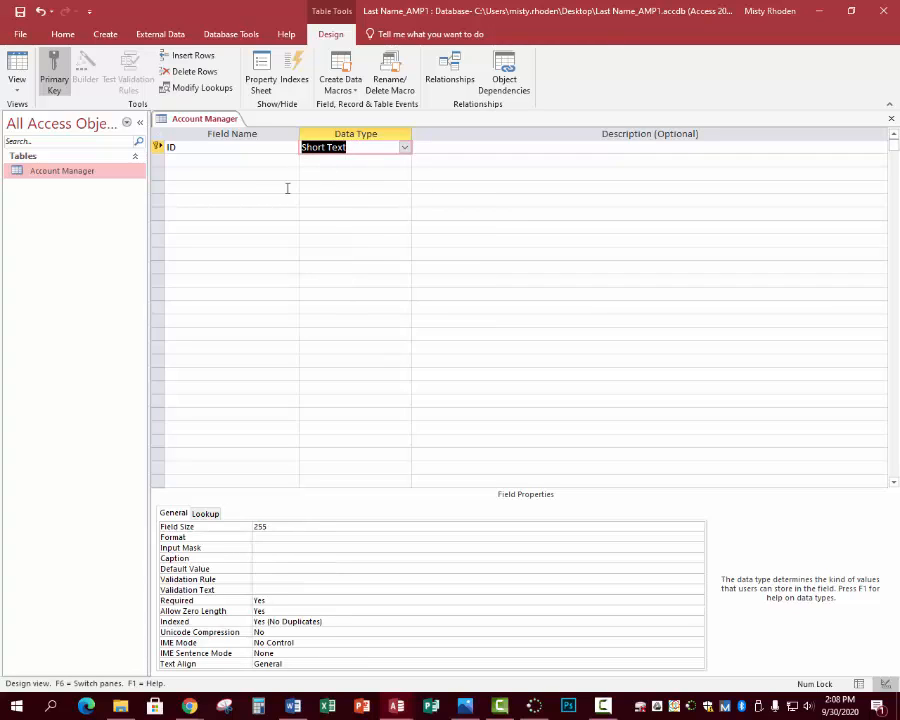
click(194, 147)
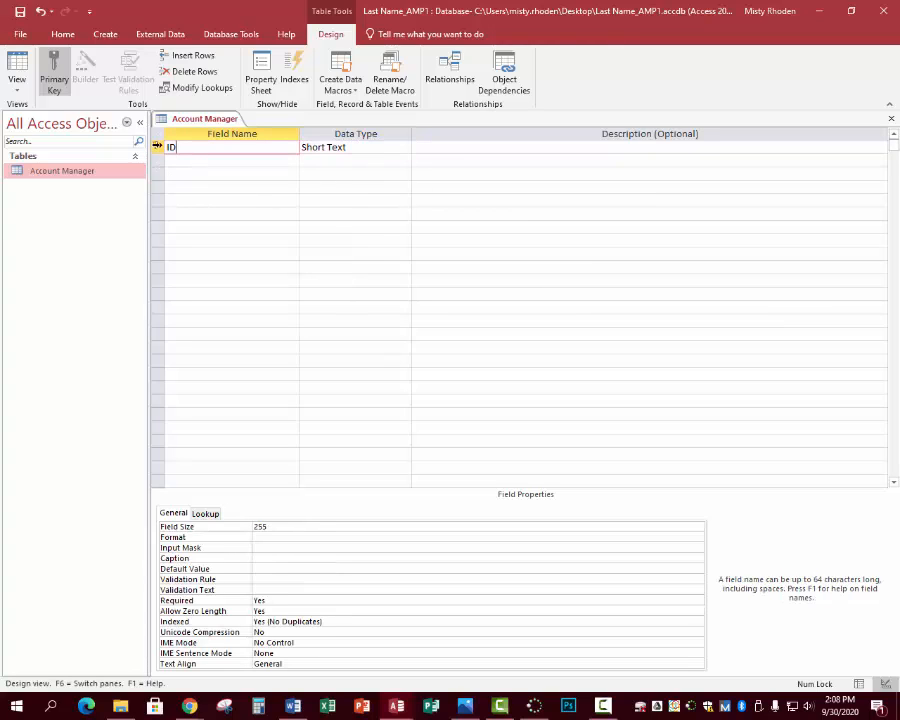
key(BackSpace)
key(BackSpace)
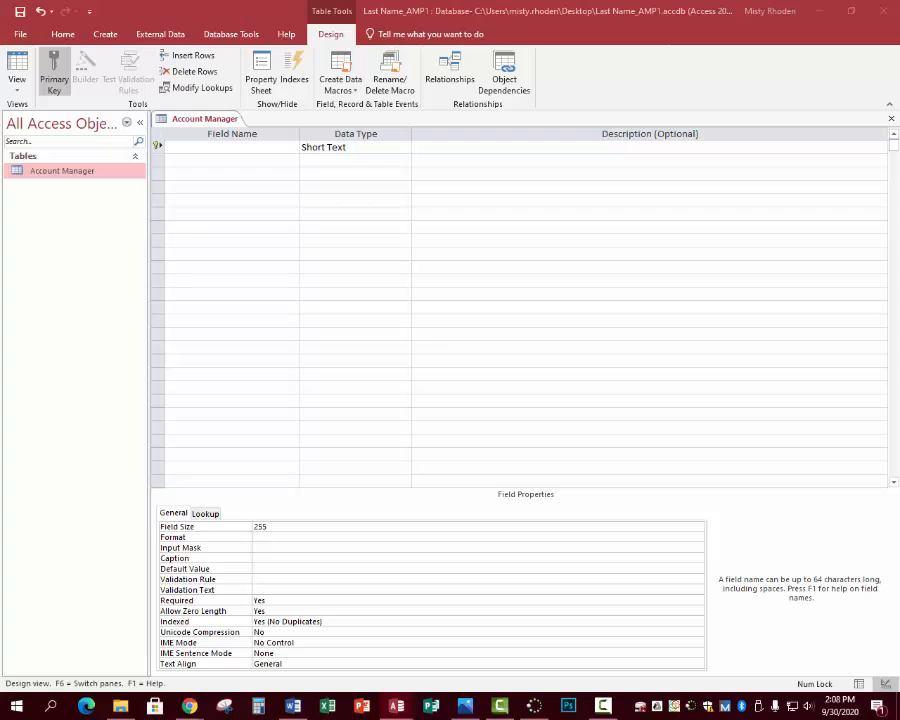
- Arrange the finished reference database side by side with Last Name_AMP1 so both Account Manager designs are in view
drag(899, 200, 475, 162)
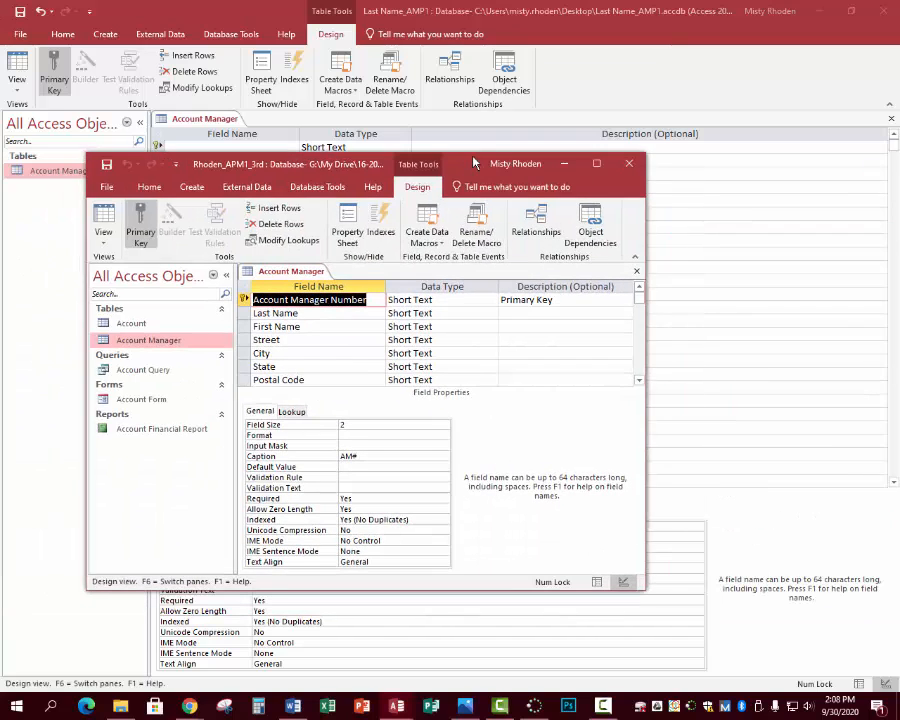
click(596, 163)
click(418, 285)
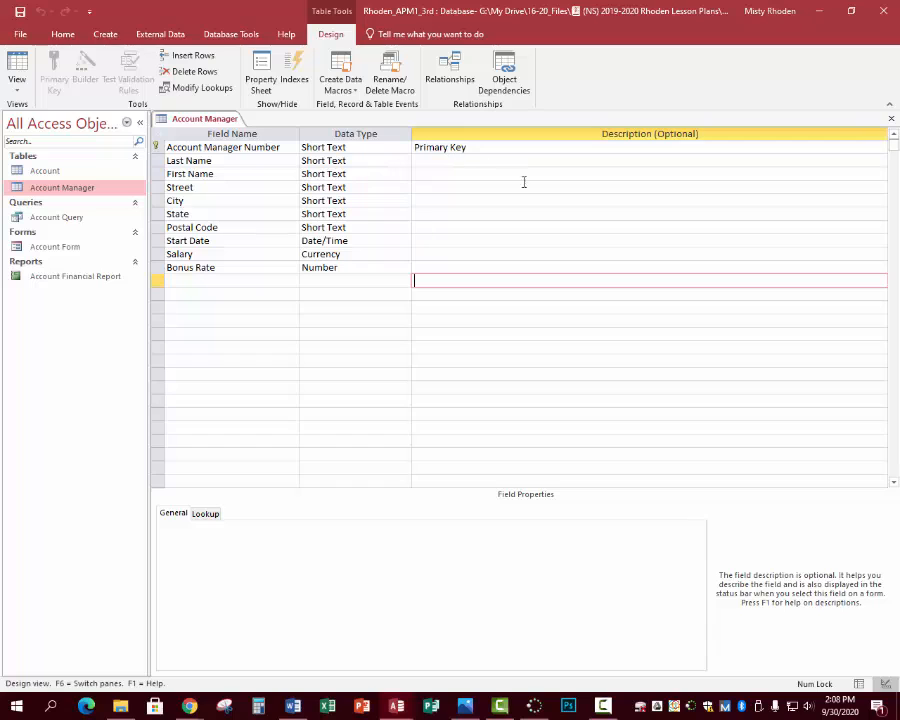
drag(239, 10, 899, 190)
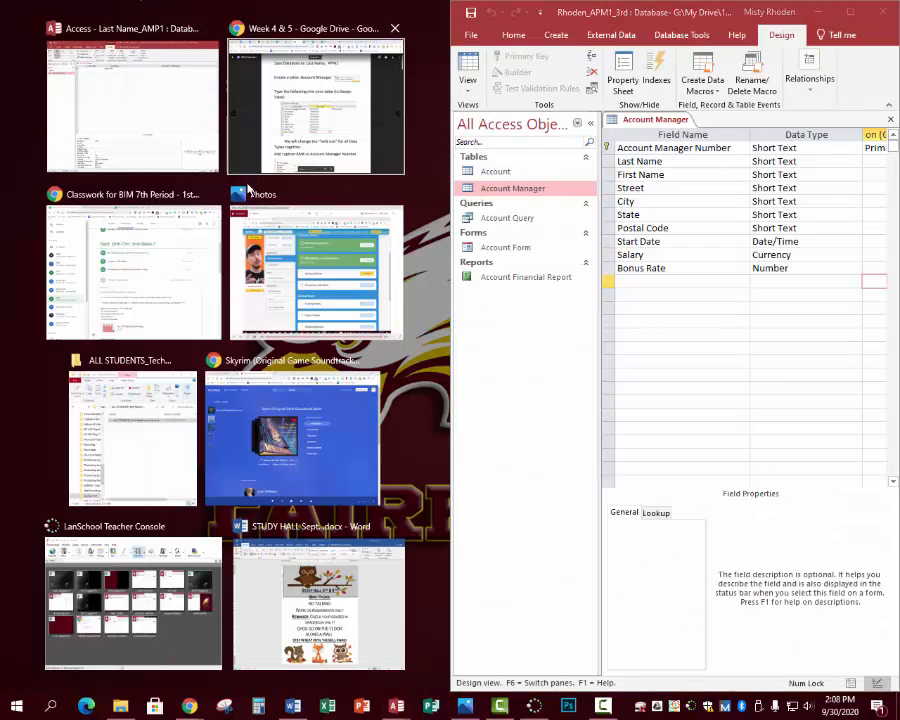
click(142, 112)
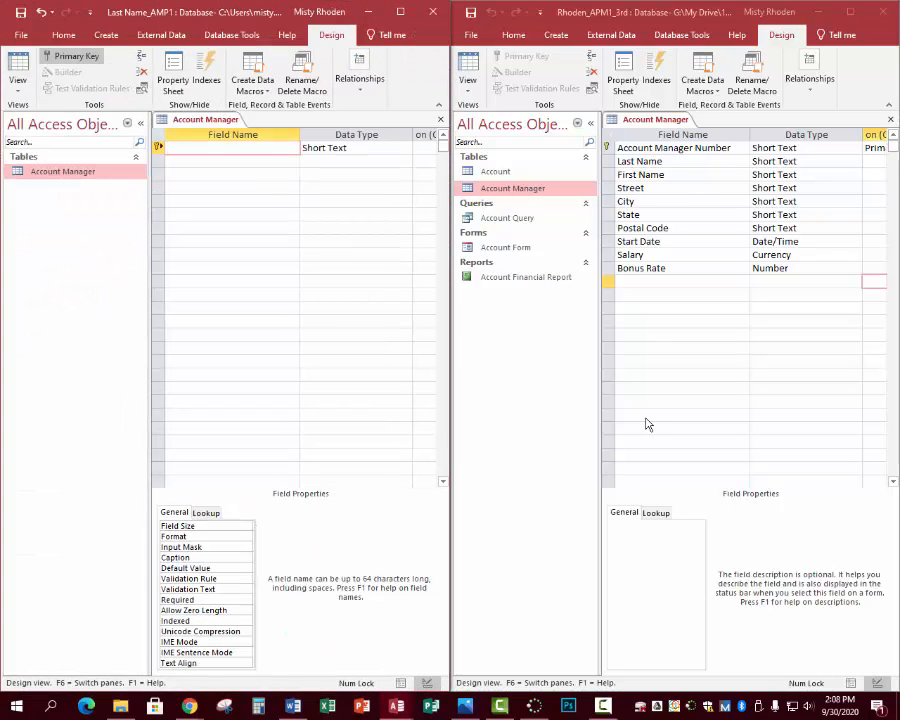
mouse_move(193, 704)
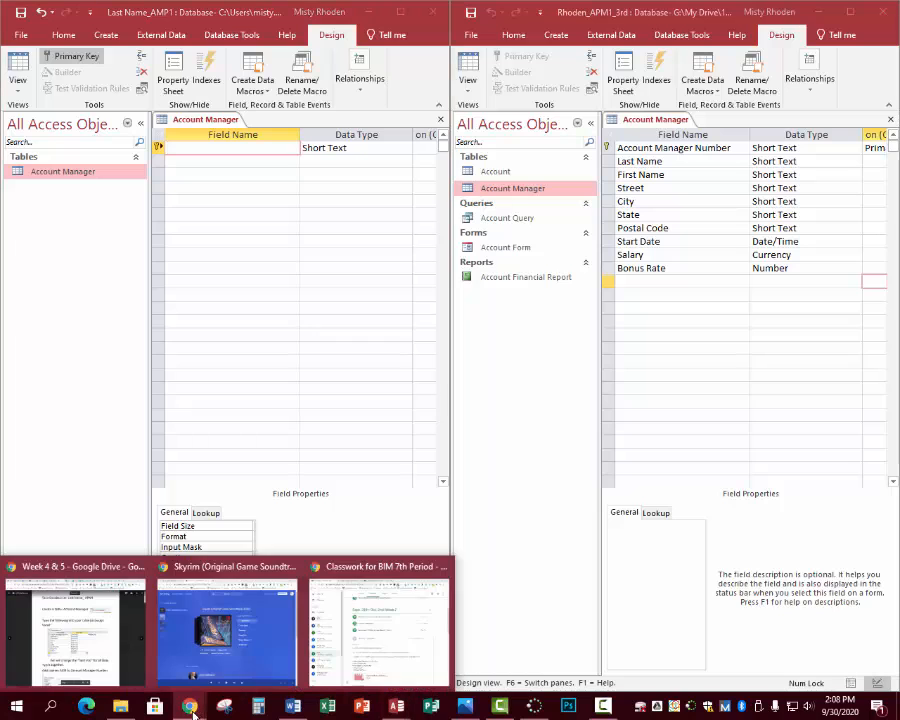
- Switch to the APM1 Helper document in Chrome and enlarge the Account Manager field list for reading
click(113, 655)
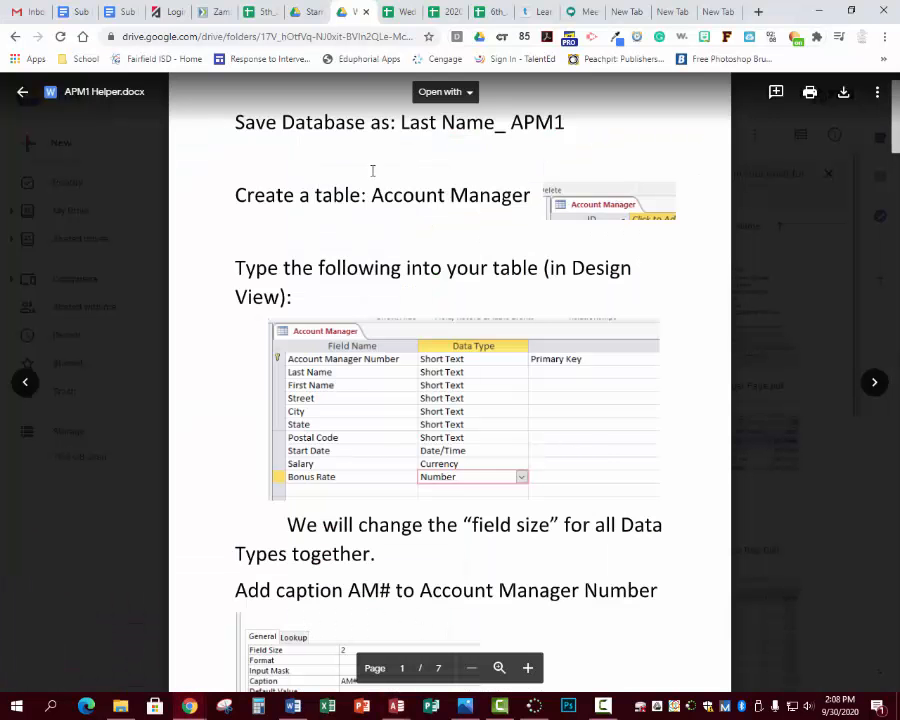
click(528, 668)
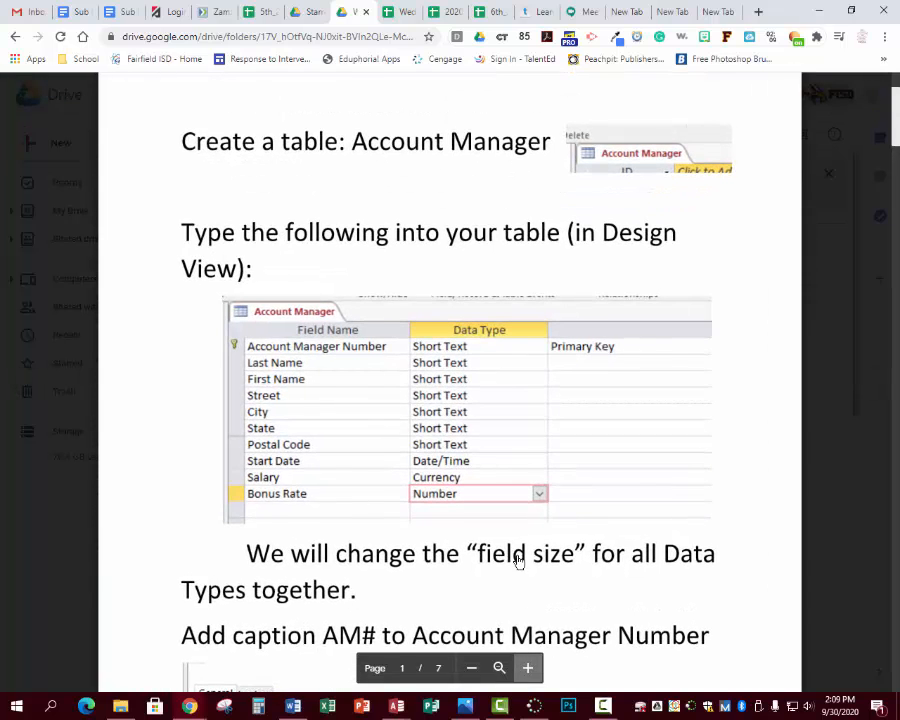
scroll(508, 385, up, 2)
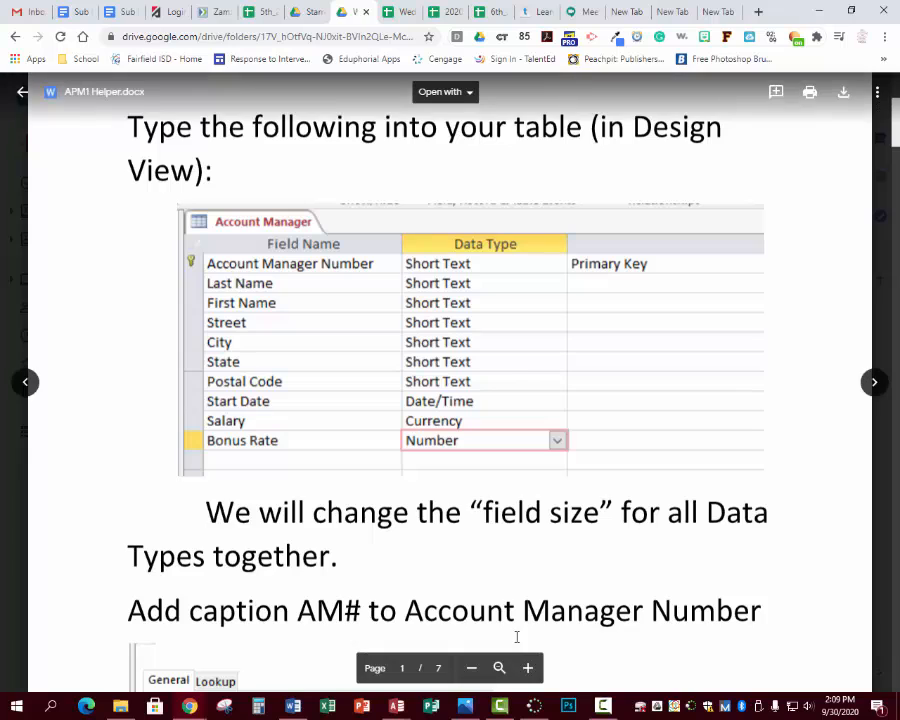
click(527, 668)
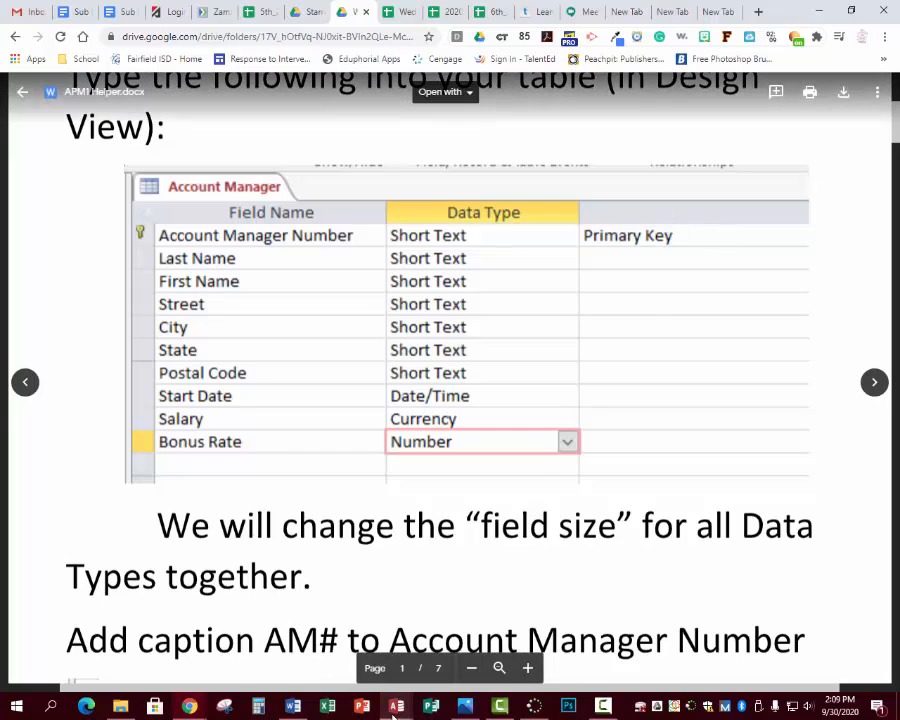
- Switch to Last Name_AMP1, maximize its window and examine the data types available for the second field row
mouse_move(396, 712)
click(408, 655)
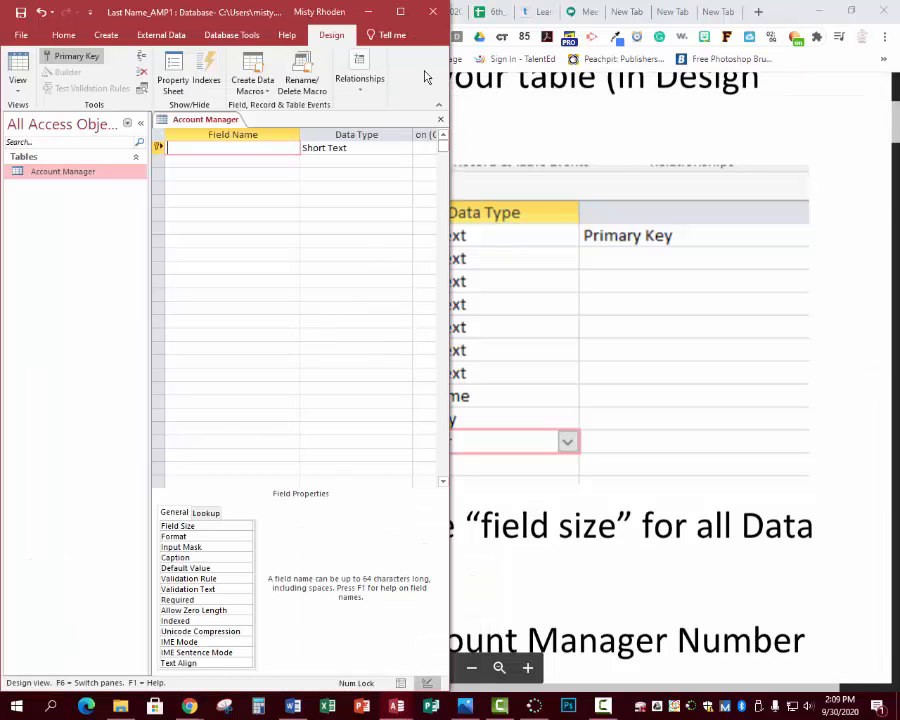
click(400, 11)
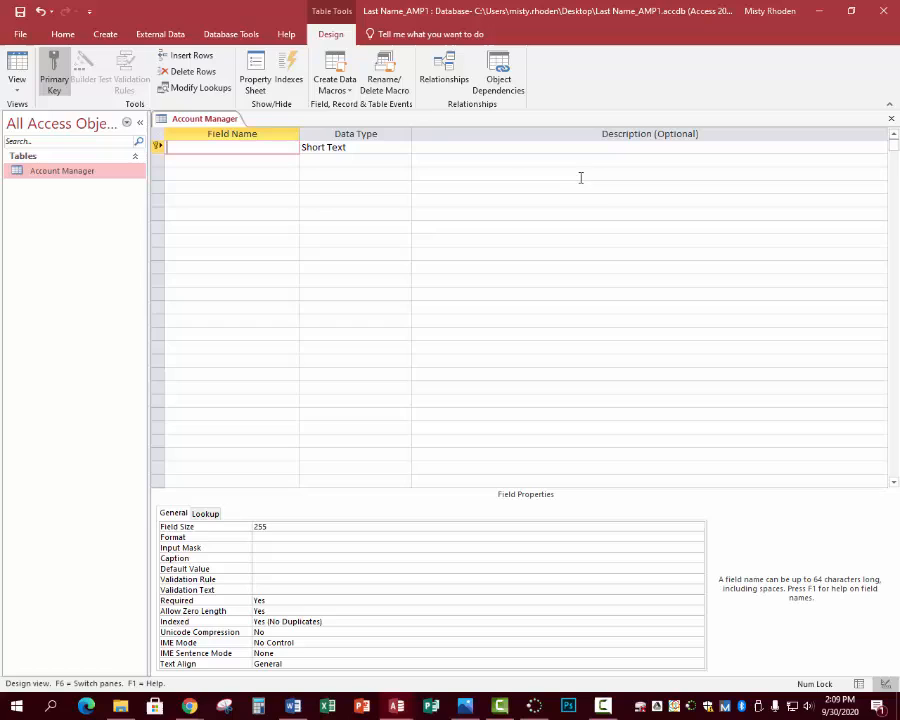
click(404, 147)
click(404, 147)
click(404, 160)
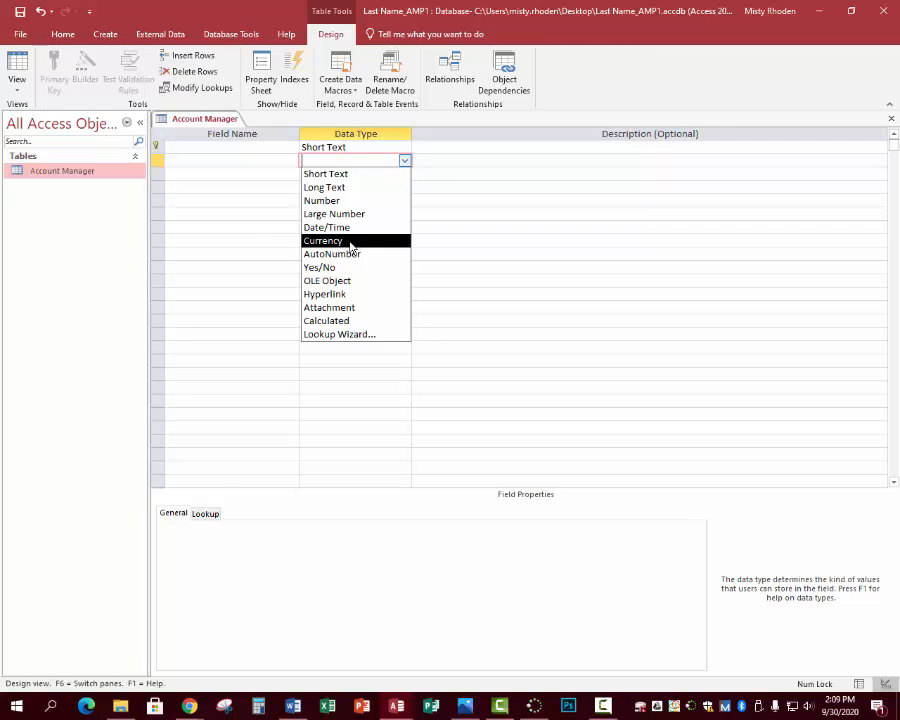
click(449, 159)
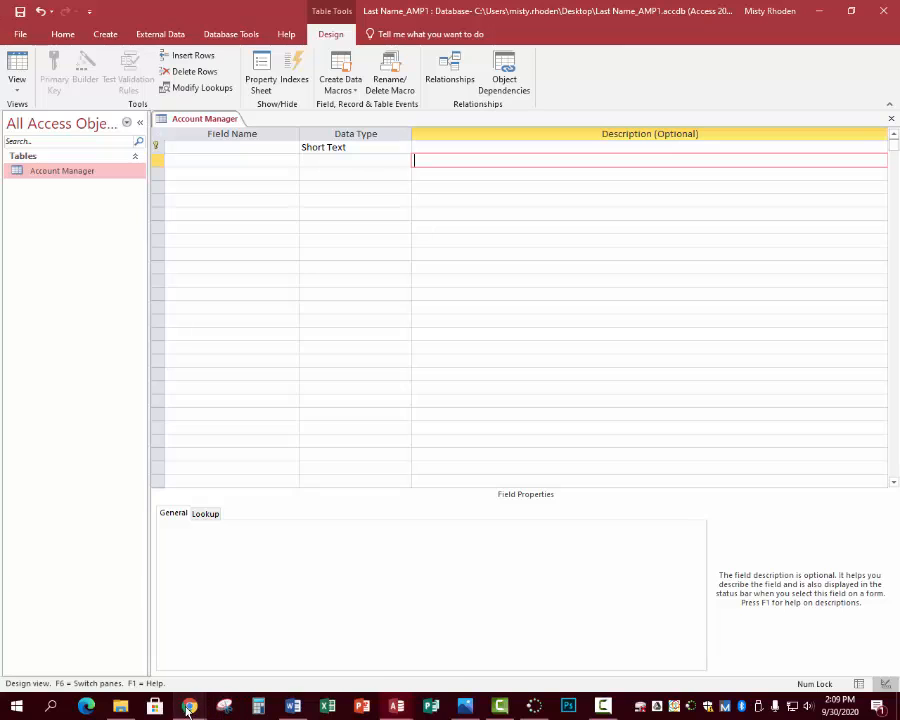
- Recheck the helper's field list and inspect the Account Manager Number field's properties in the Rhoden_APM1_3rd reference database
mouse_move(187, 709)
click(115, 636)
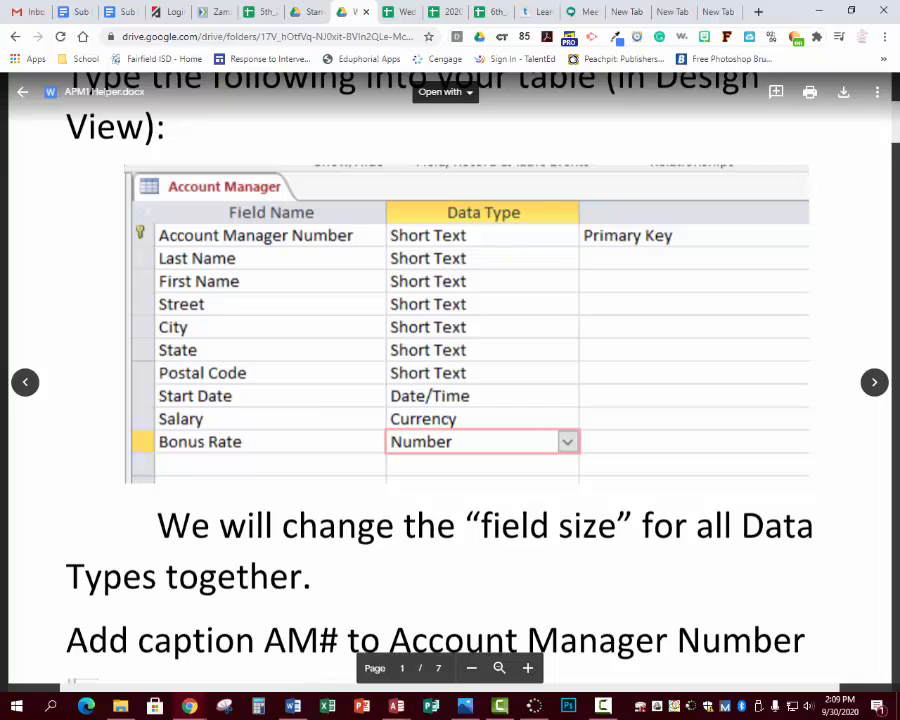
key(alt+Tab)
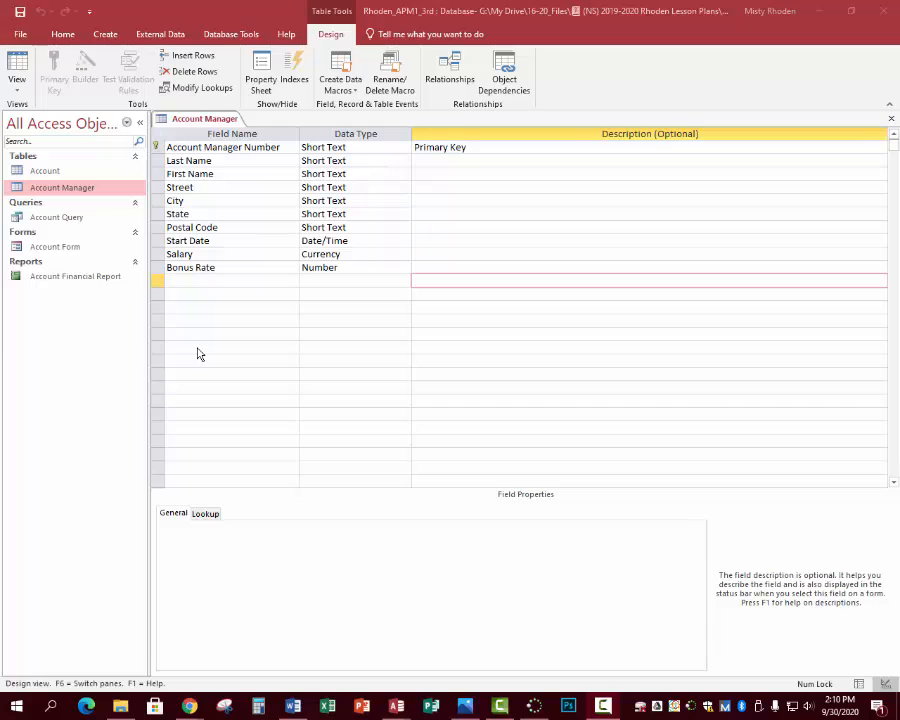
click(156, 147)
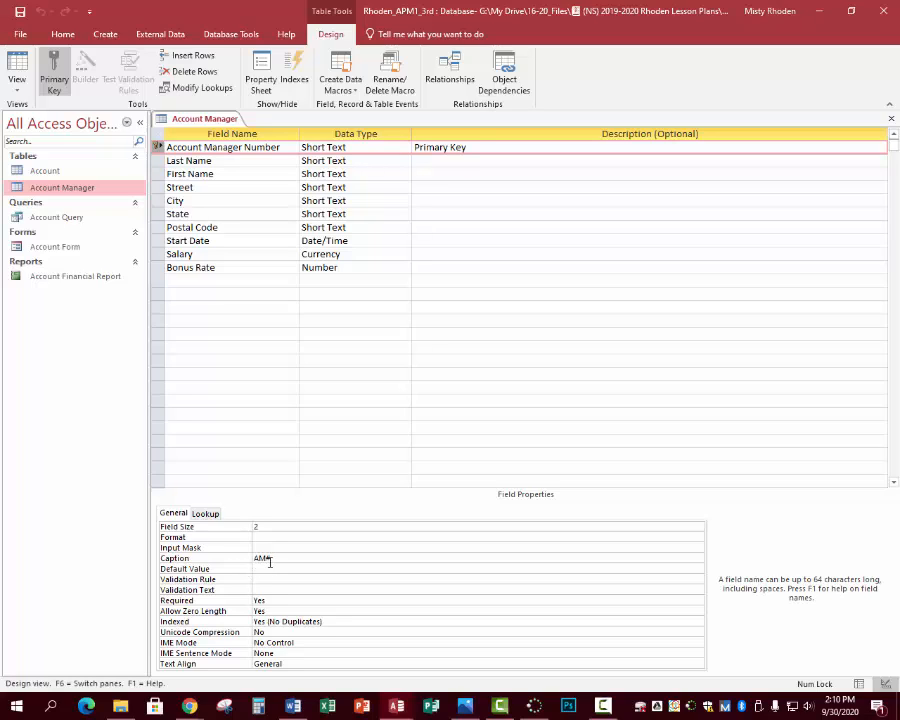
- Read the helper's caption instruction for Account Manager Number and its following page, and return to the reference database
mouse_move(190, 706)
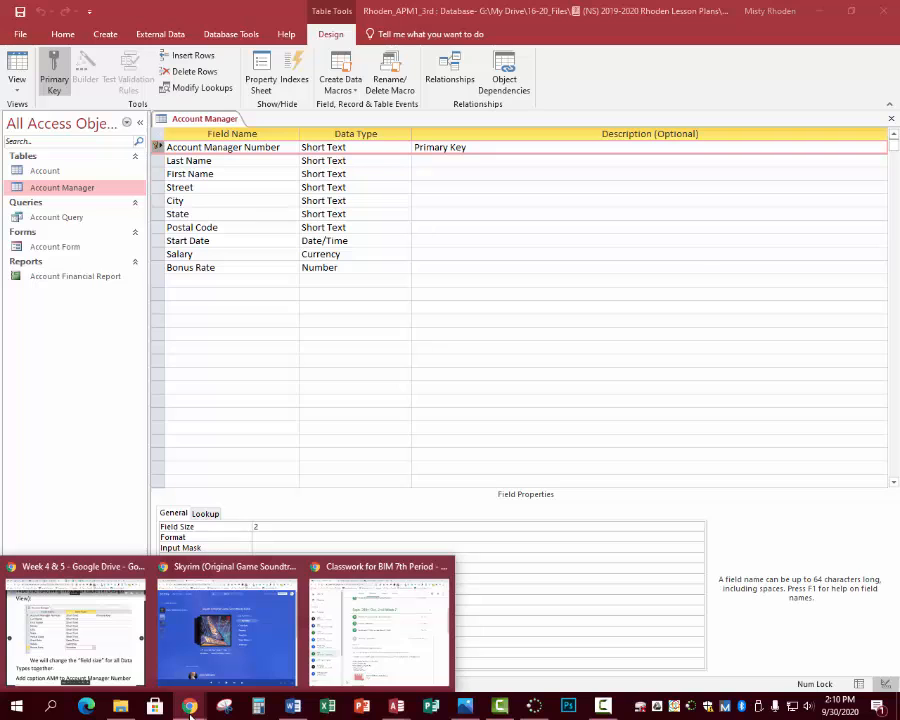
click(98, 655)
scroll(365, 443, down, 3)
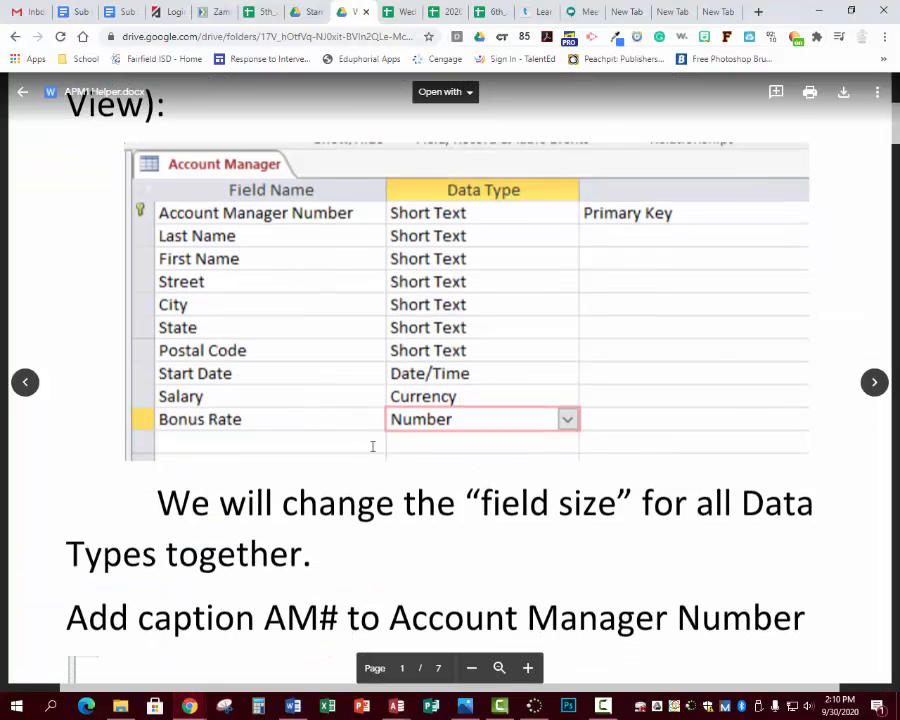
scroll(372, 446, down, 2)
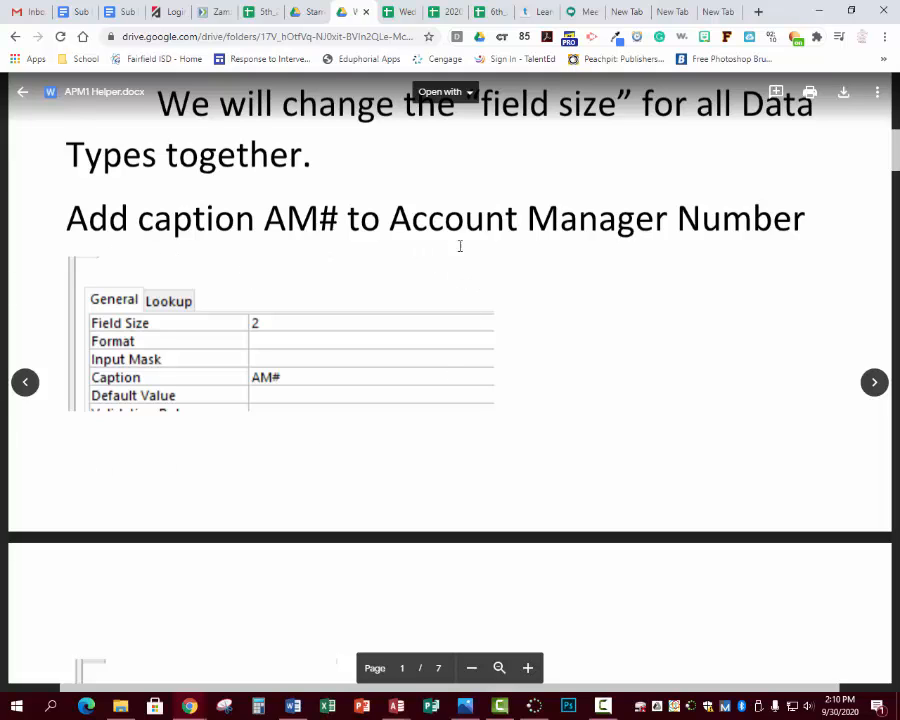
mouse_move(397, 705)
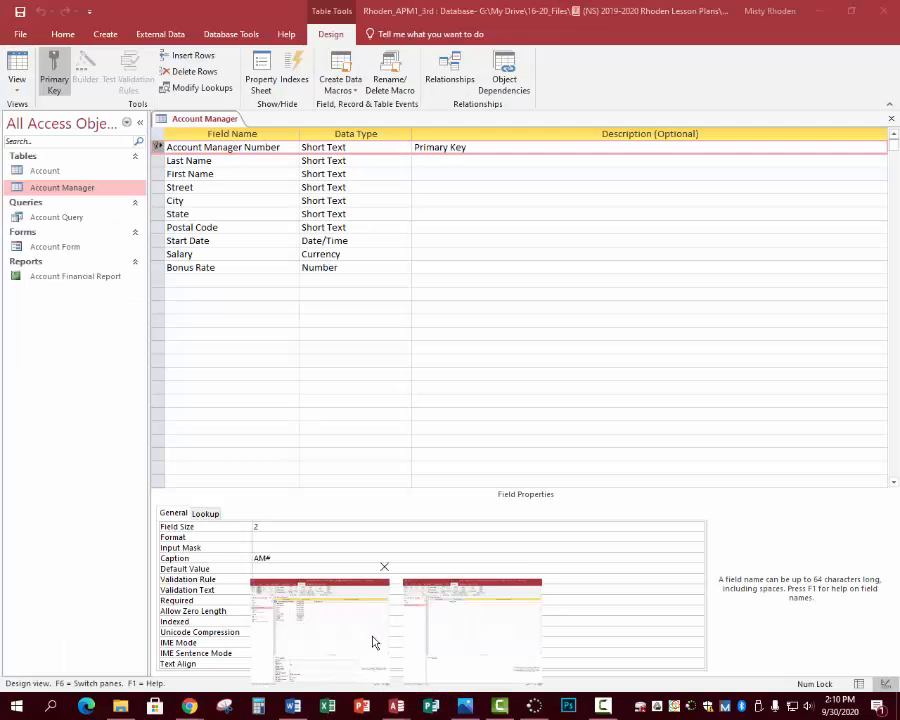
click(372, 642)
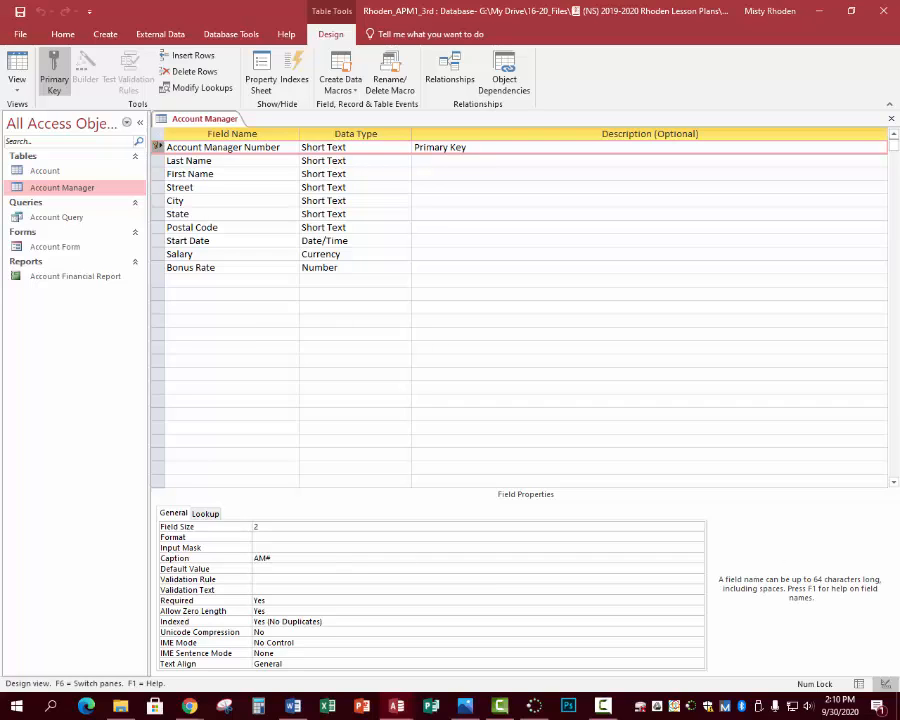
key(F10)
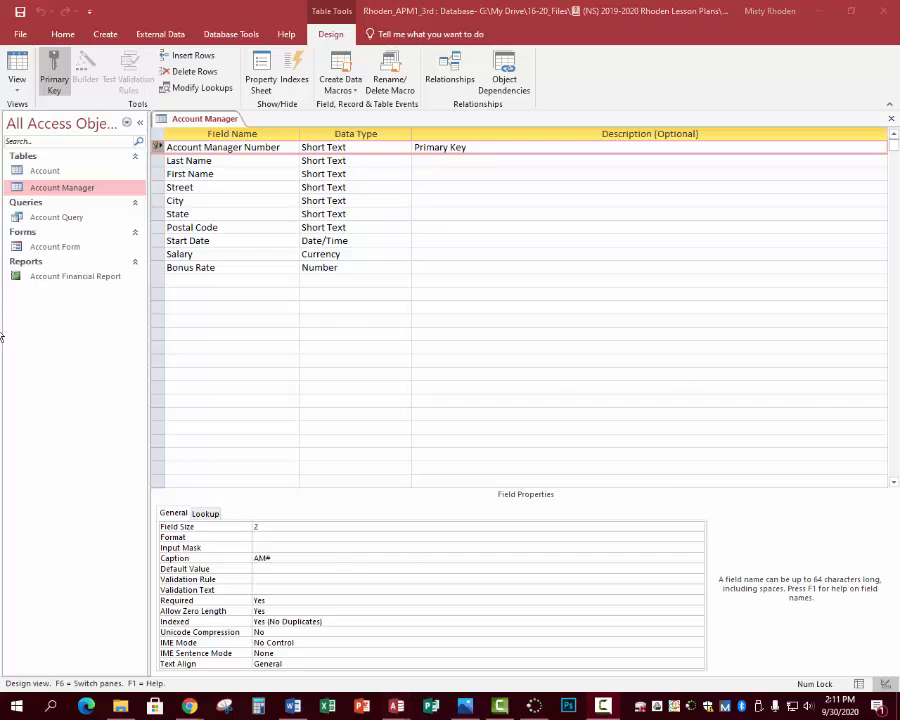
- Inspect the Bonus Rate field's size, format options and decimal places in the reference Account Manager table
click(157, 268)
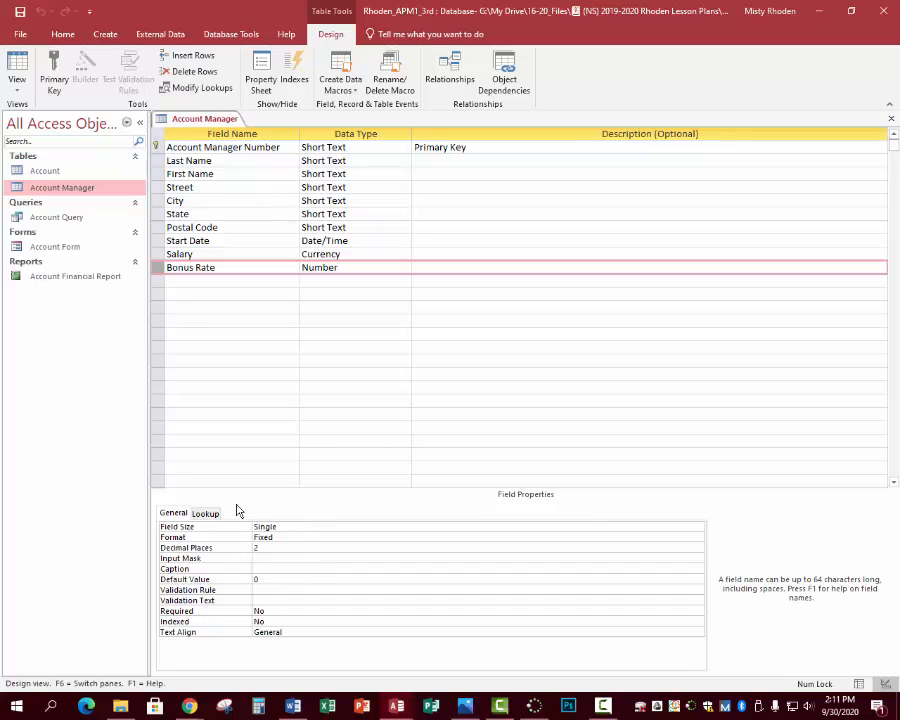
click(698, 526)
click(700, 528)
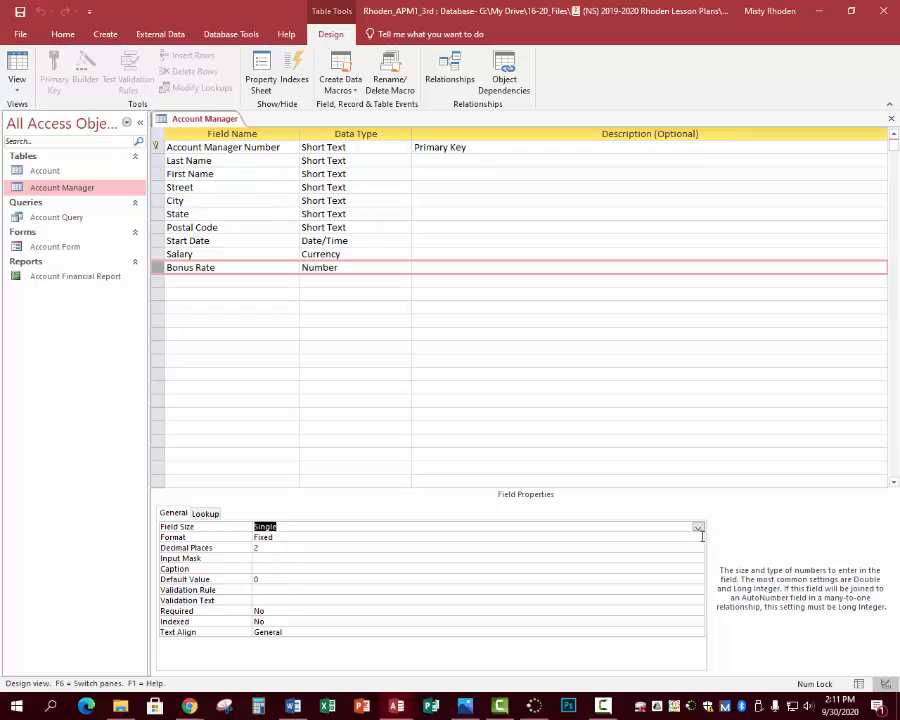
click(698, 537)
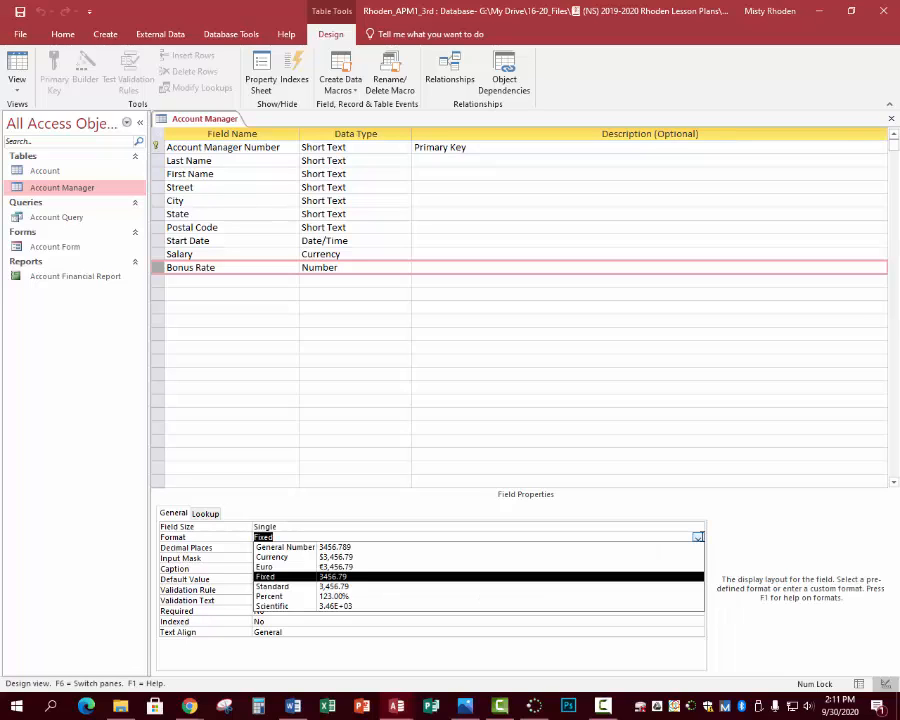
click(698, 537)
click(287, 548)
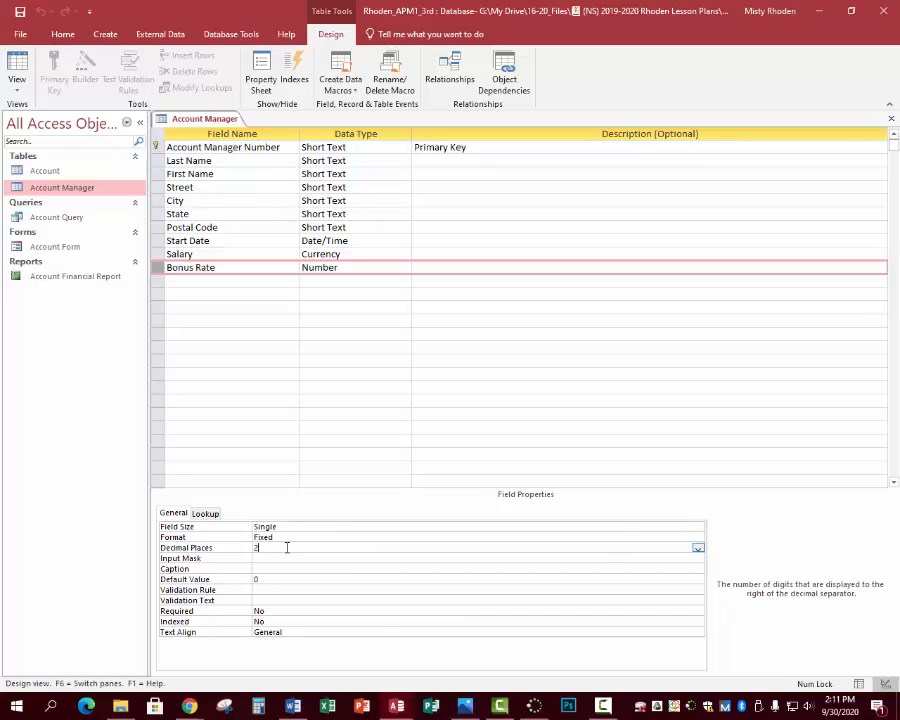
- Compare the Bonus Rate properties with page 2 of the helper, review its sample records, and minimize Chrome
click(189, 706)
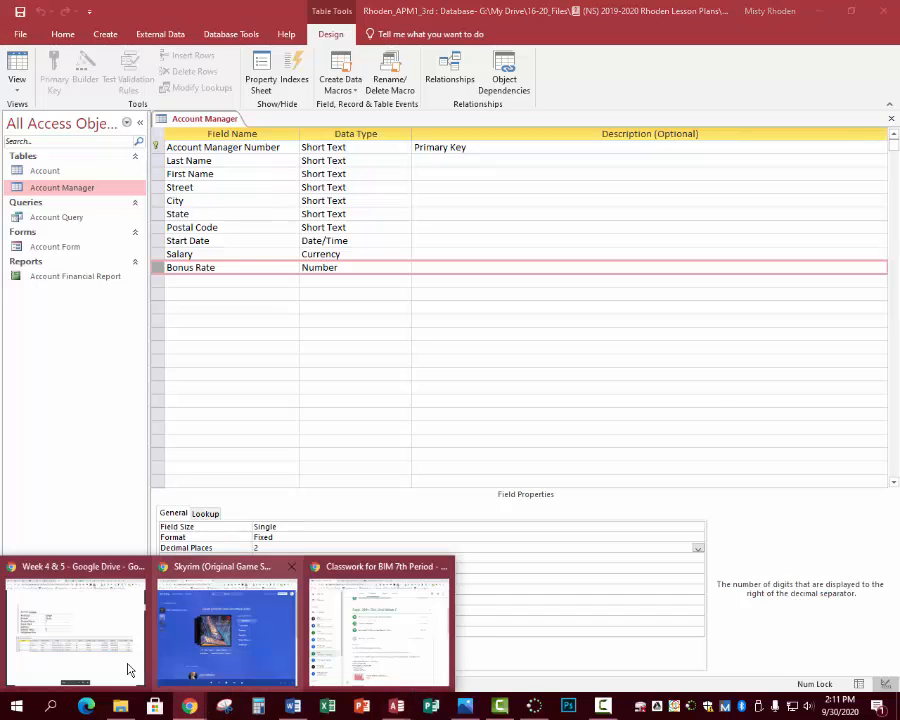
click(128, 670)
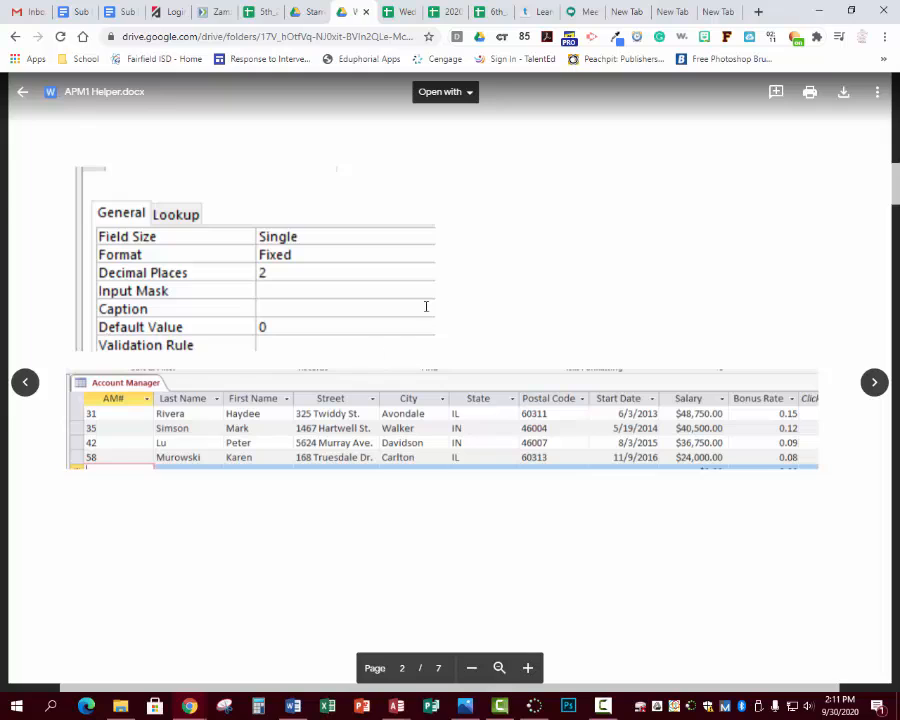
click(397, 706)
click(366, 664)
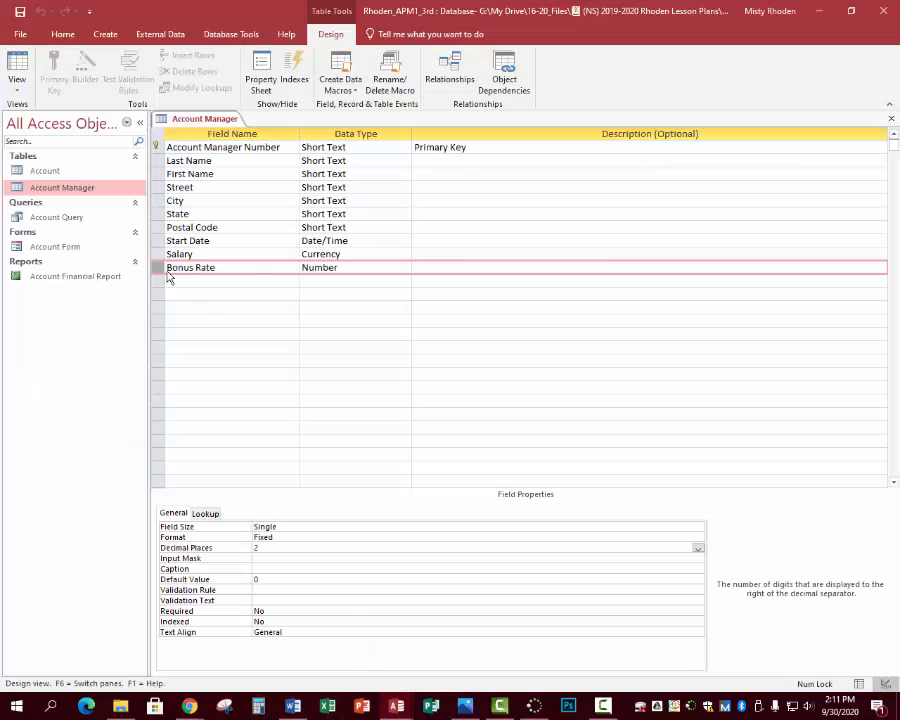
mouse_move(189, 706)
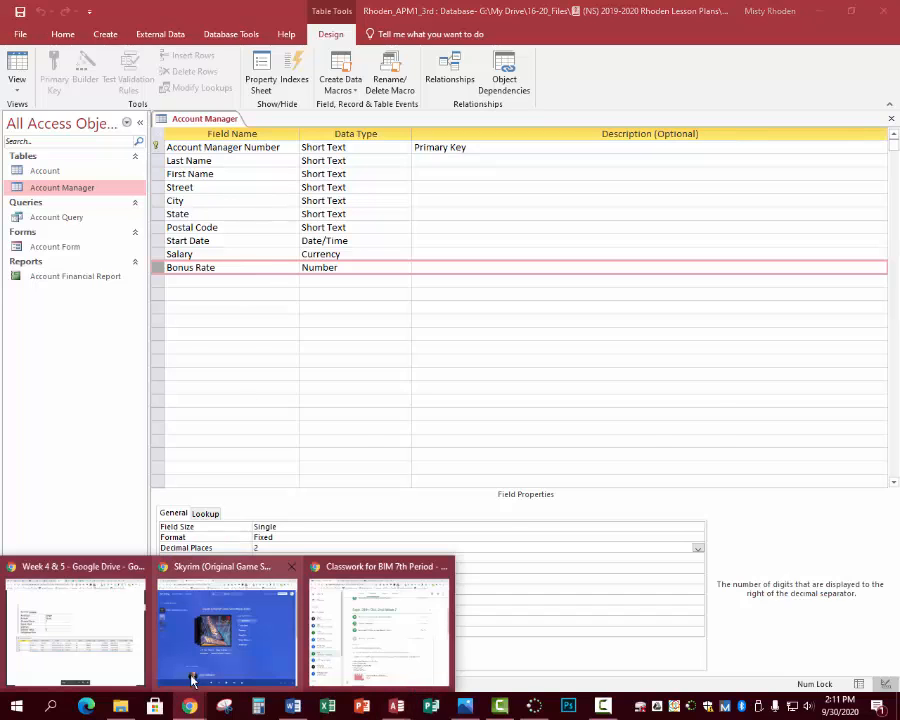
click(114, 646)
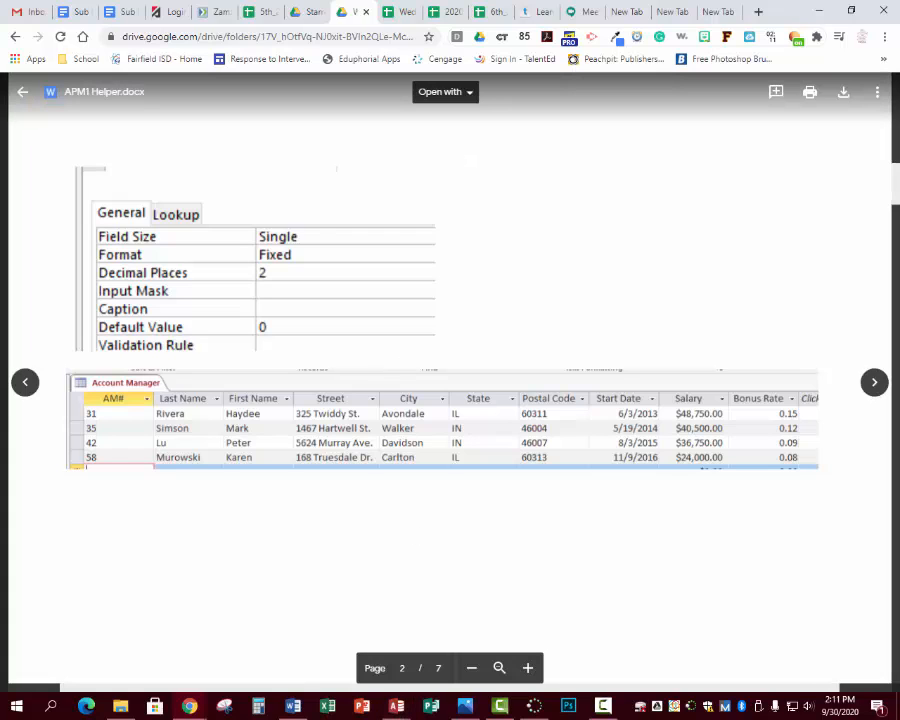
click(819, 10)
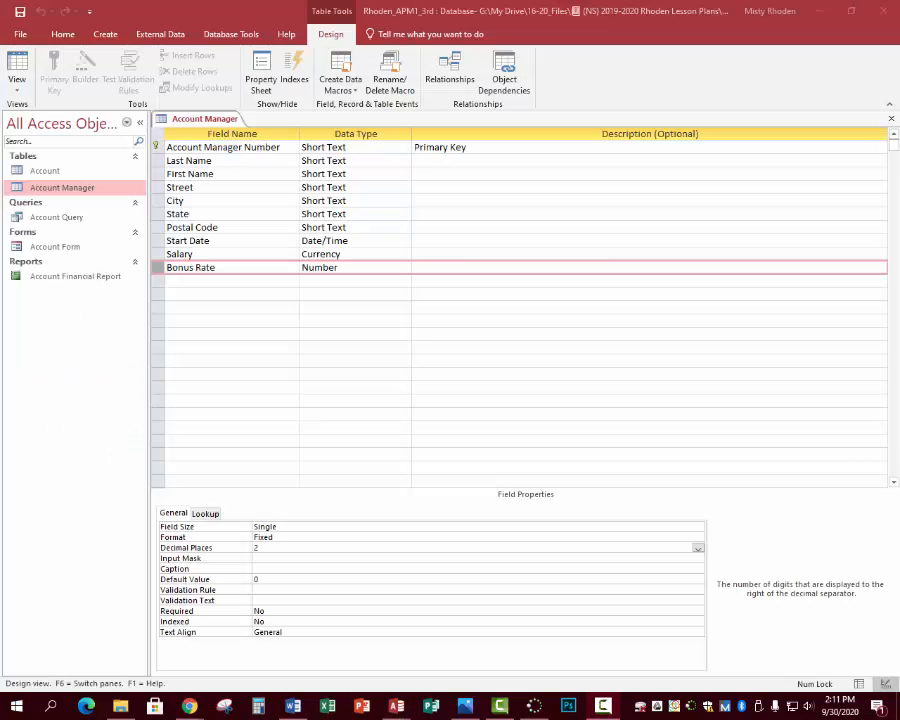
- Save the Account Manager table design in the reference database
click(22, 13)
click(20, 34)
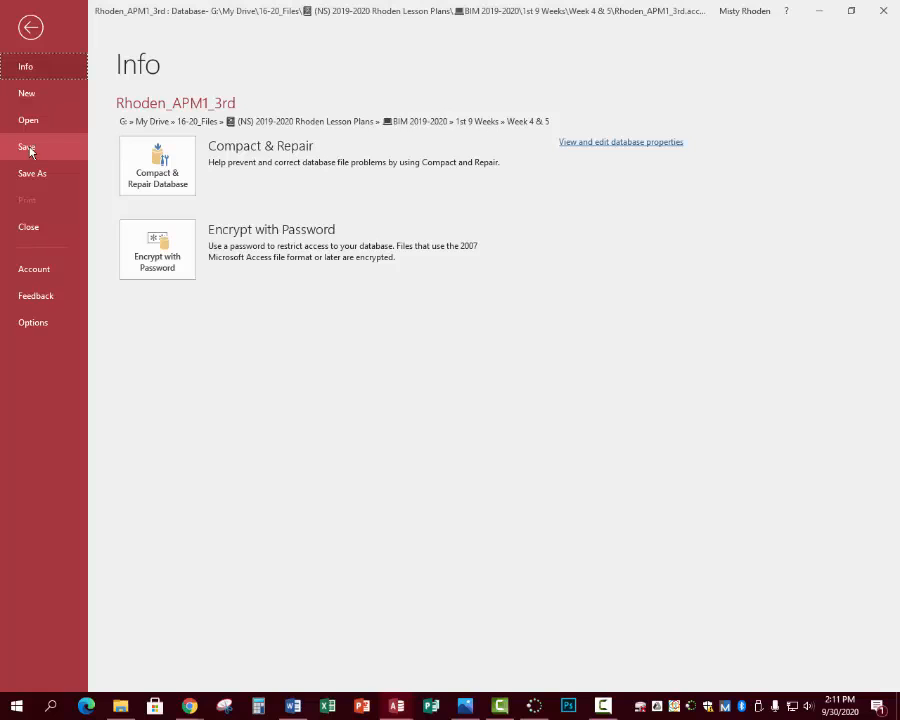
click(27, 148)
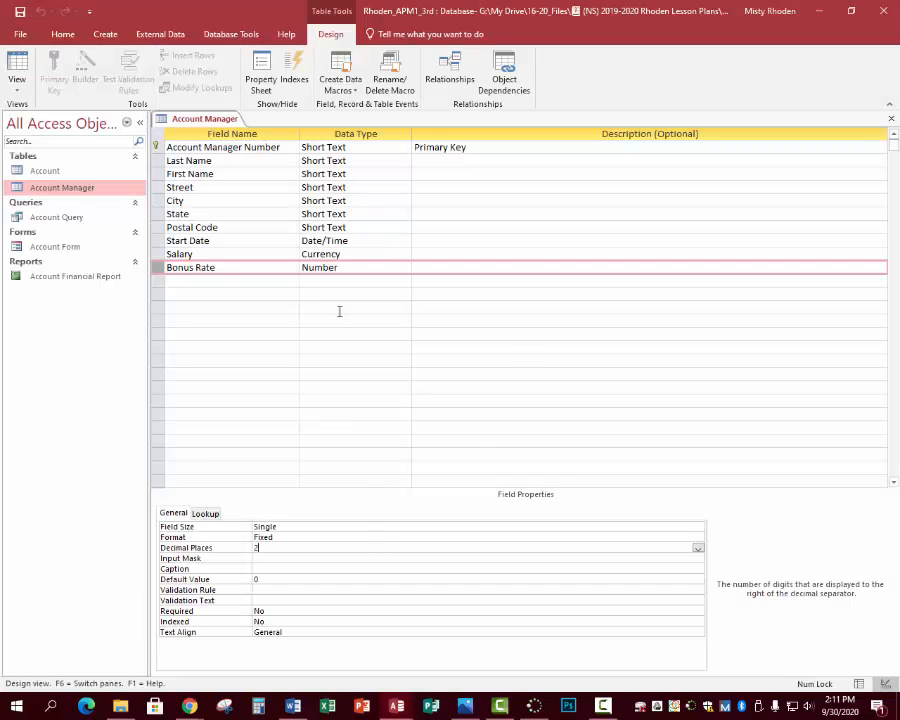
- Switch the reference Account Manager table to Datasheet View
right_click(220, 119)
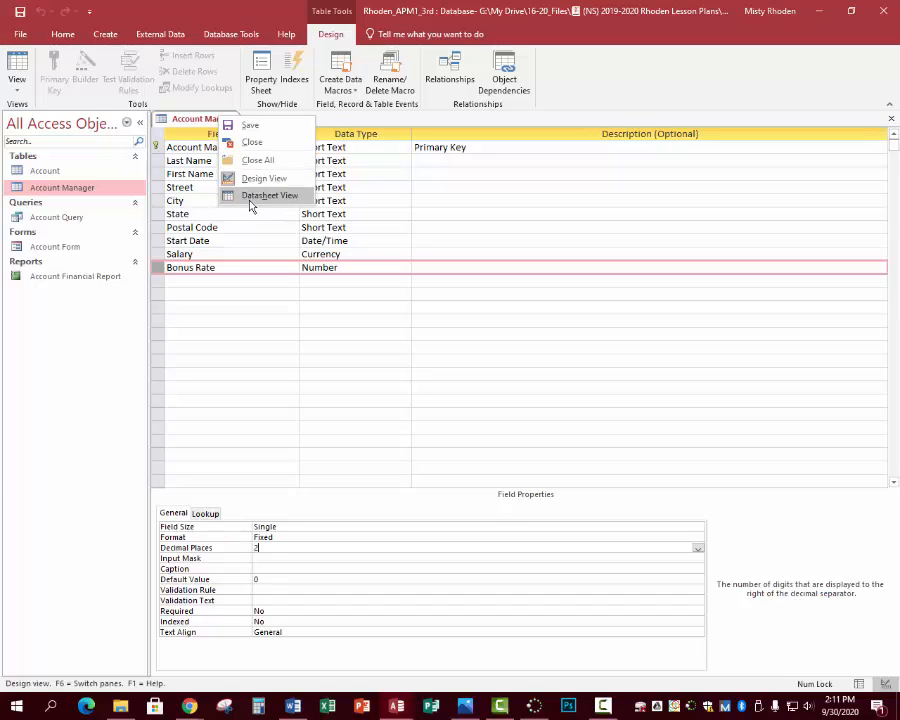
click(18, 88)
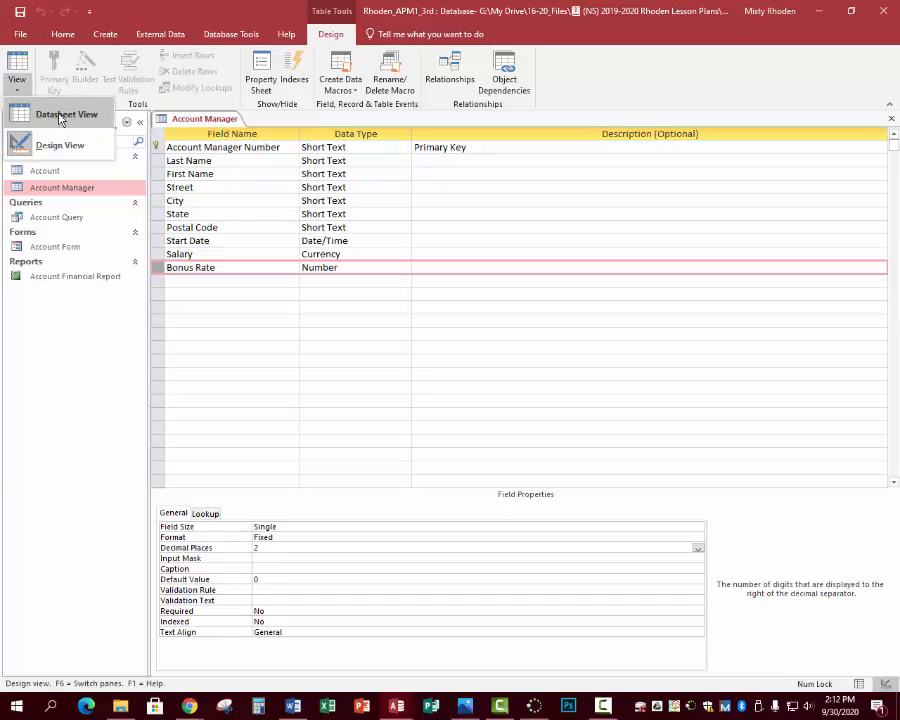
click(60, 118)
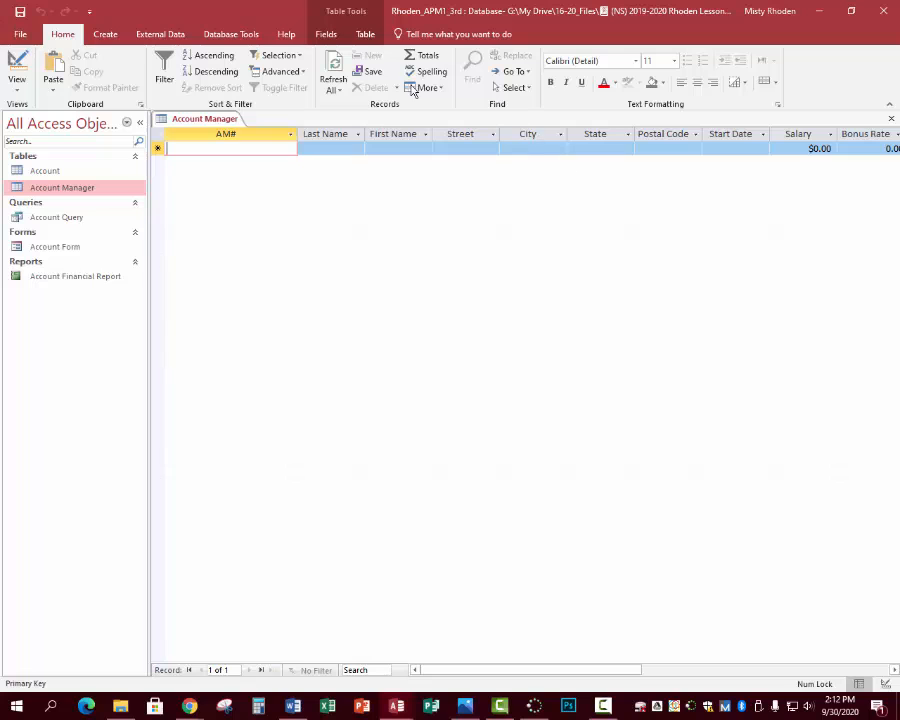
- Return the Account Manager table to Design View, check the Account Manager Number caption, and reopen it in Datasheet View
right_click(227, 121)
click(280, 182)
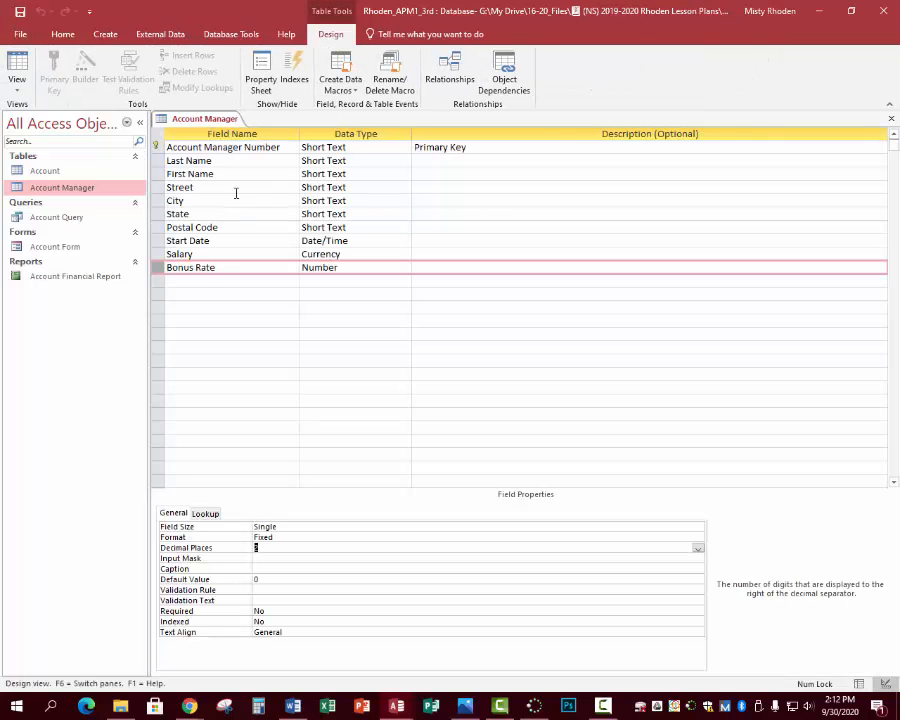
click(277, 149)
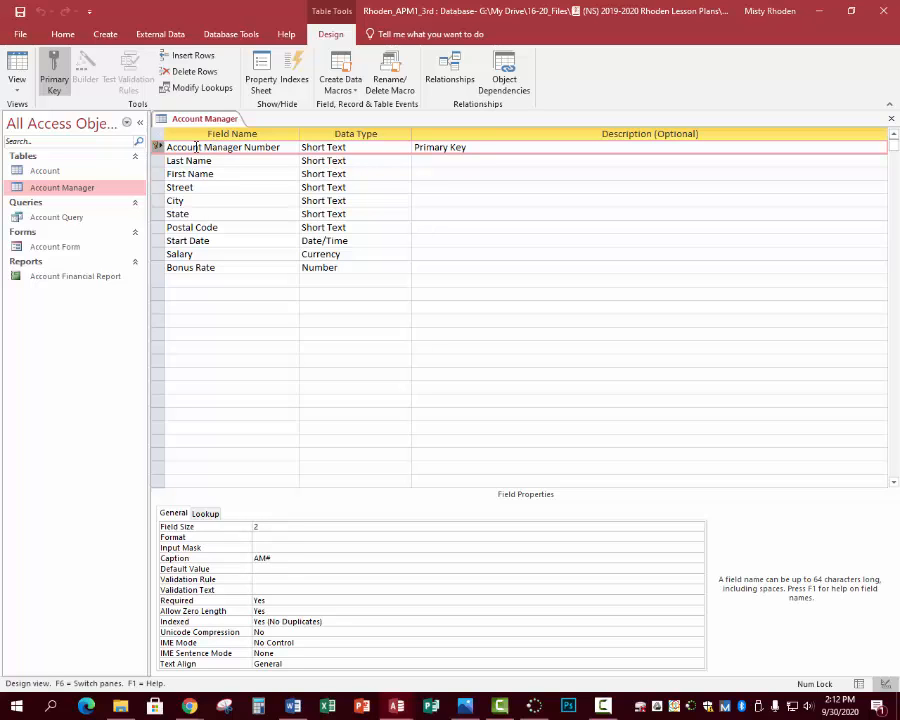
right_click(175, 120)
click(258, 206)
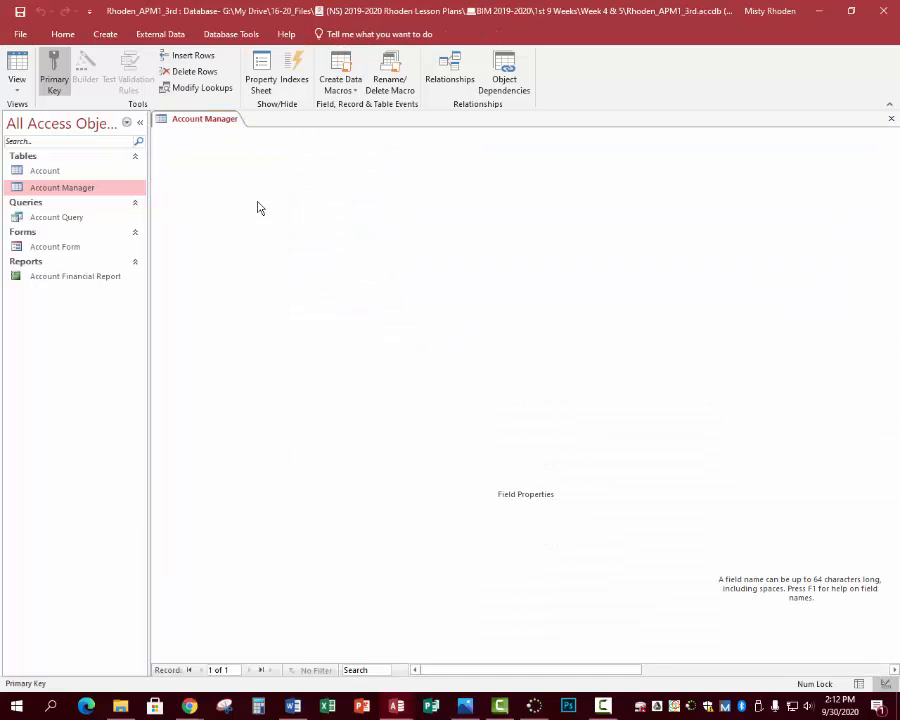
- Review the reference Account Manager datasheet's columns through Bonus Rate and compare them with the Last Name_AMP1 table design
drag(516, 670, 598, 681)
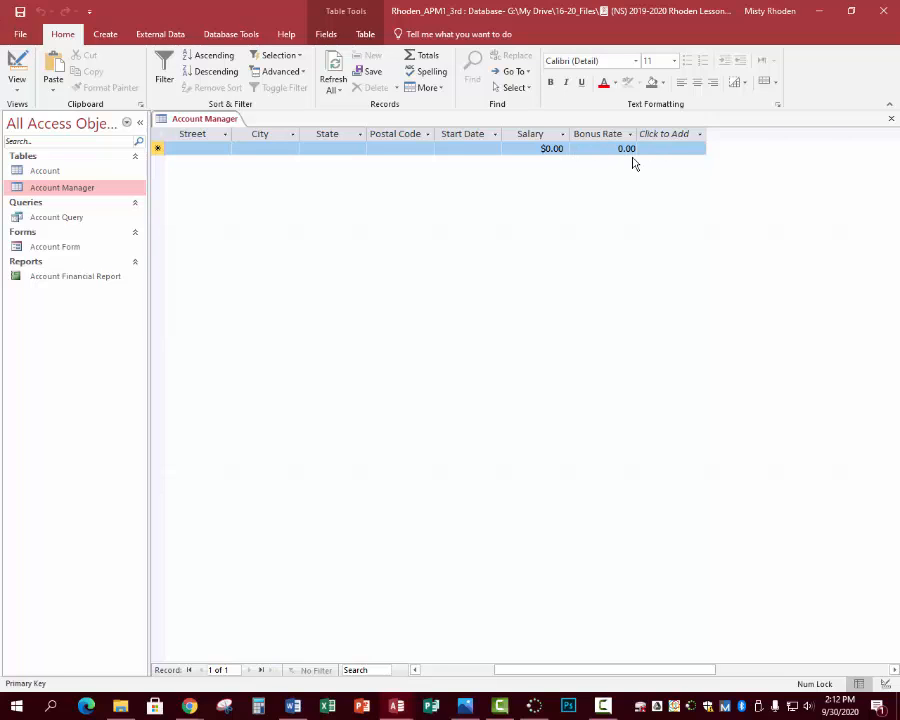
drag(536, 675, 460, 673)
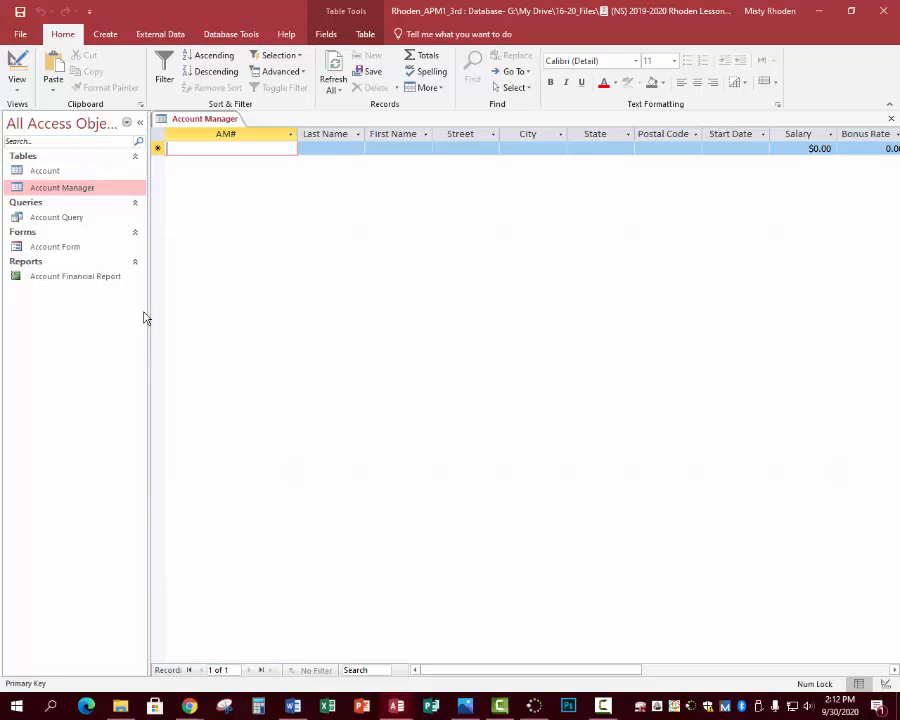
click(399, 710)
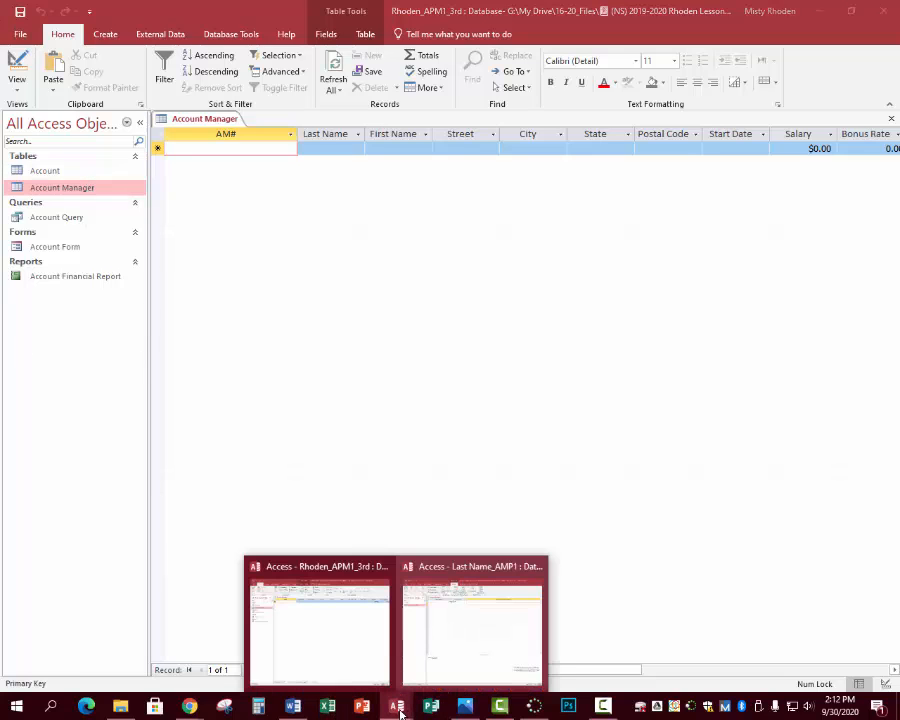
click(426, 650)
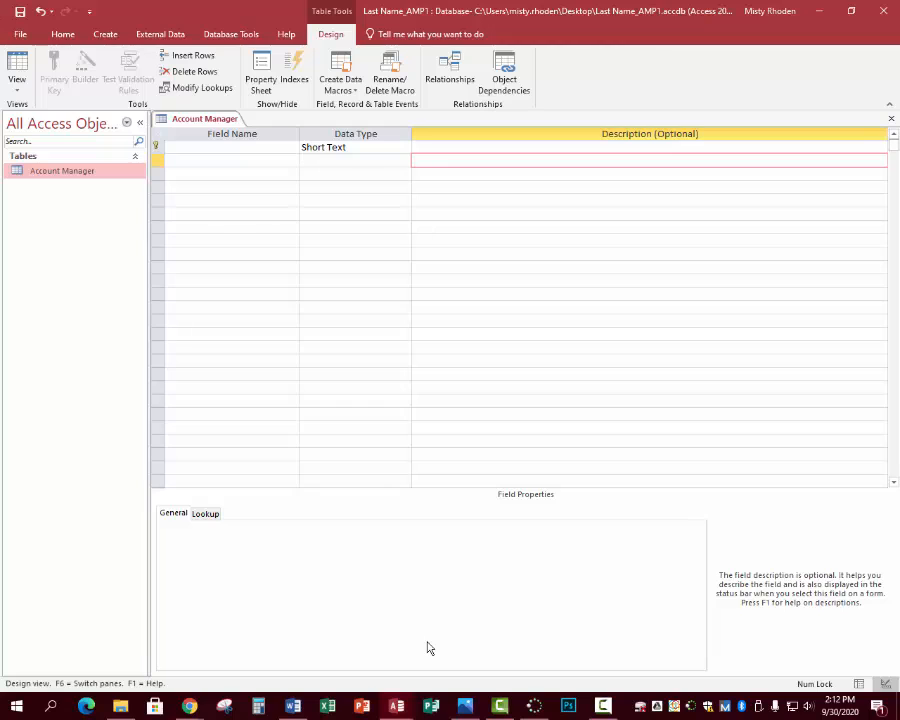
click(397, 707)
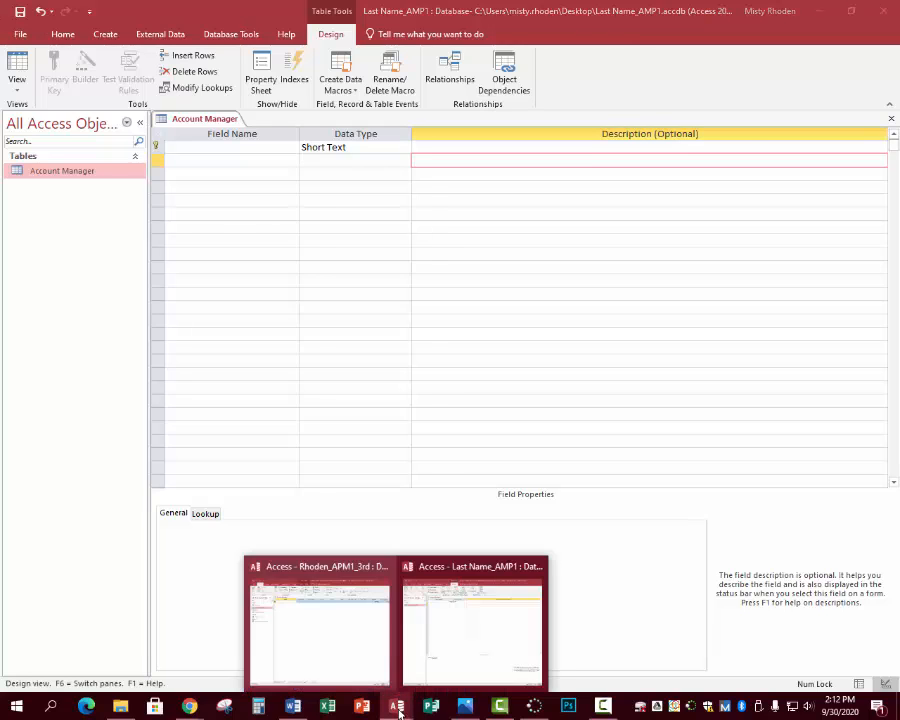
click(323, 645)
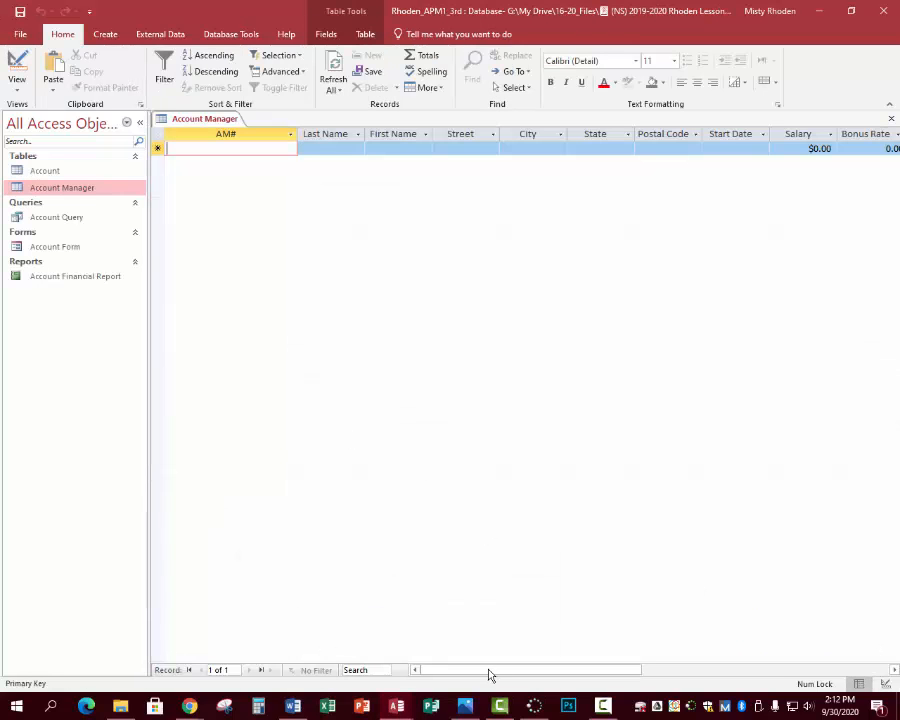
click(397, 708)
click(424, 636)
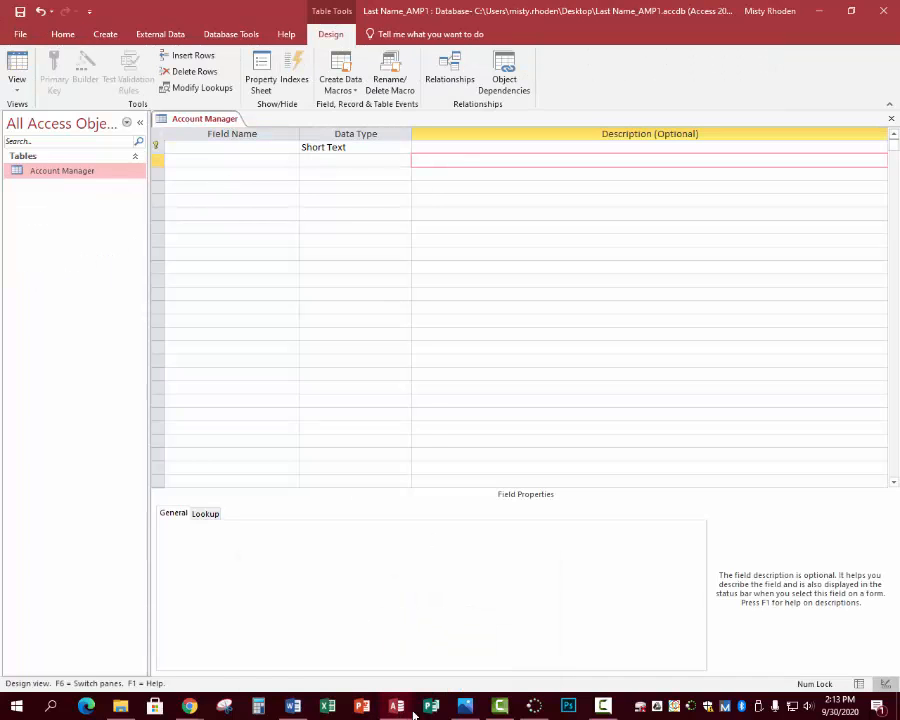
mouse_move(397, 706)
click(370, 680)
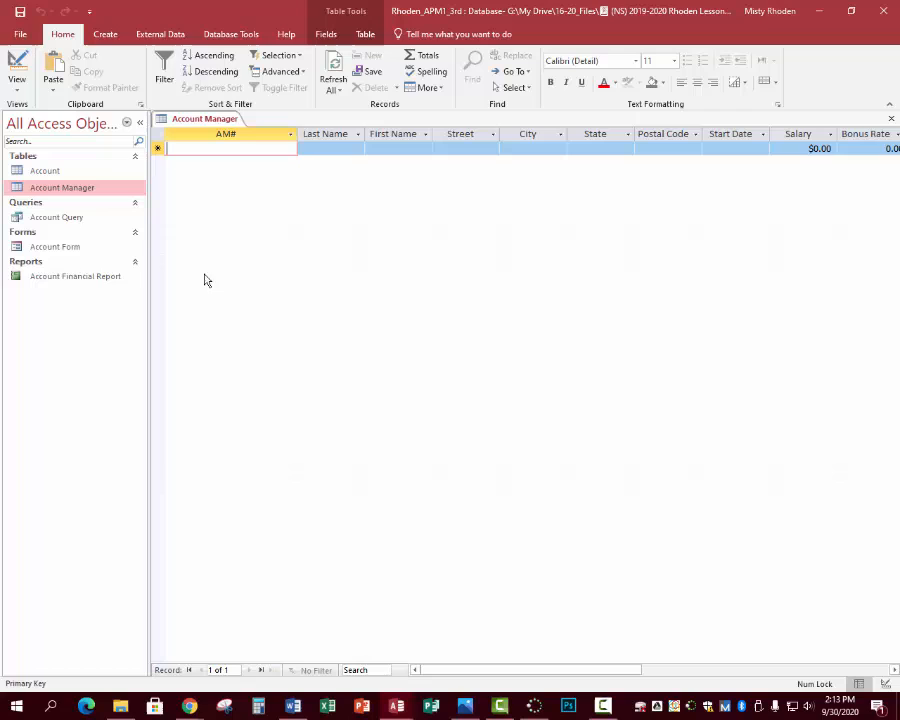
right_click(214, 121)
click(241, 198)
- Switch to the APM1 Helper in Chrome and detach its tab into a separate browser window
mouse_move(188, 708)
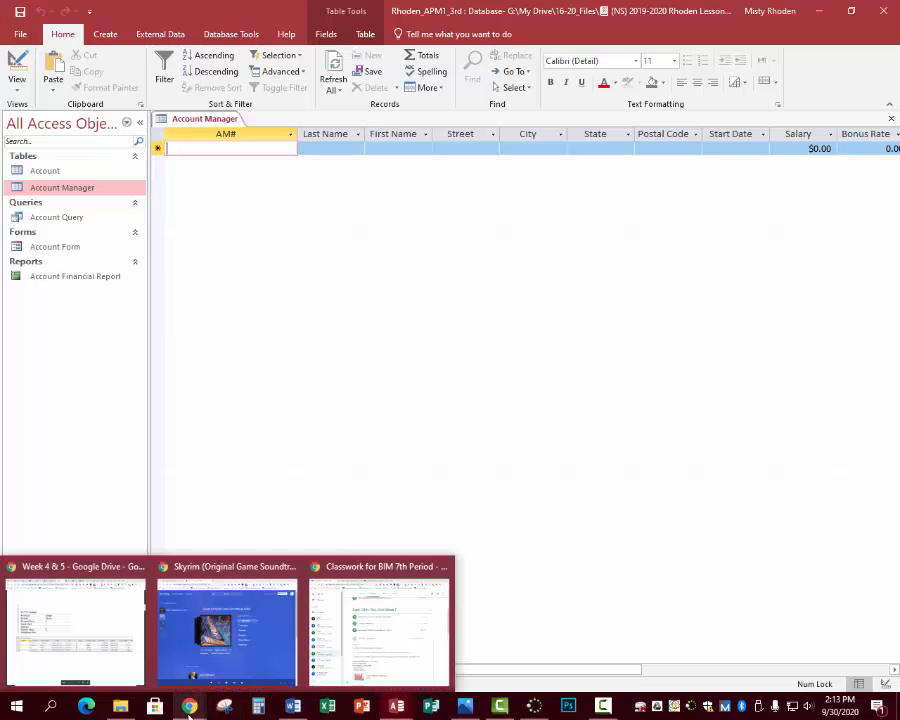
click(120, 666)
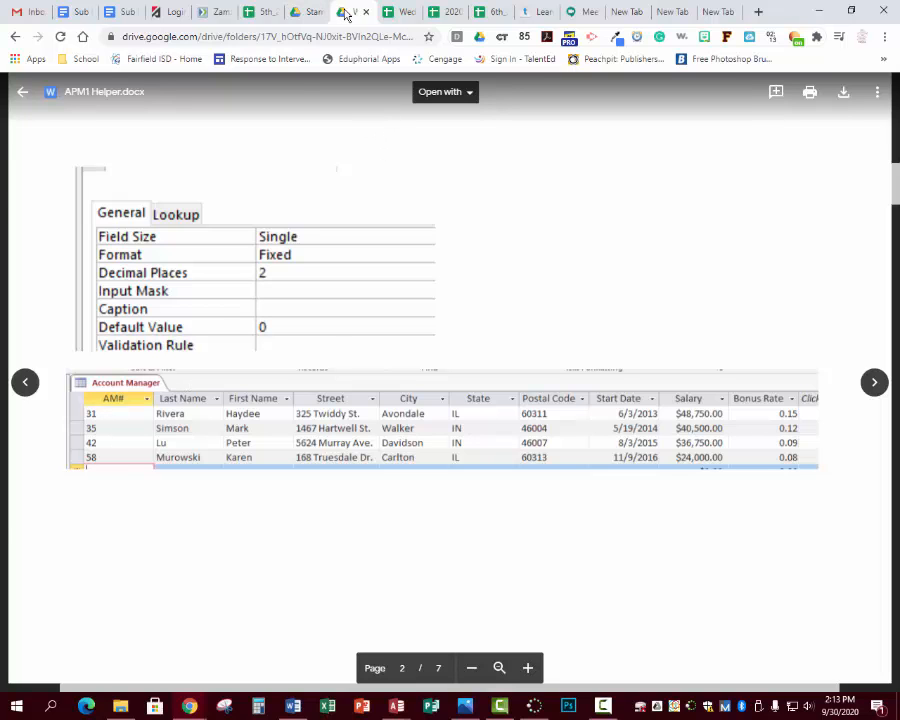
drag(345, 12, 400, 134)
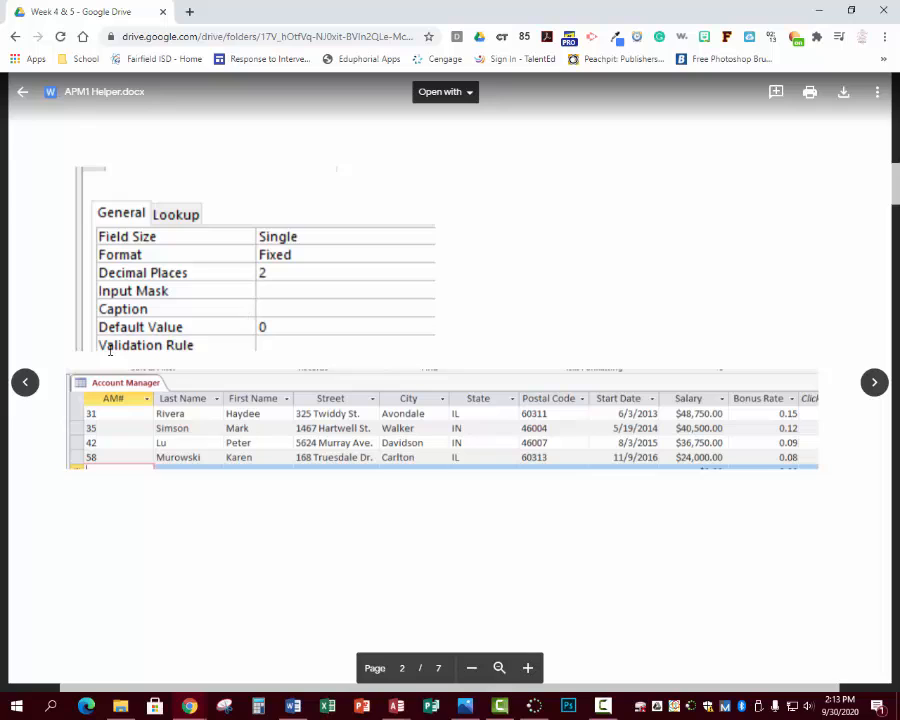
- Switch to the reference database in Access and resize its window to full screen width just above the helper's sample records
mouse_move(404, 710)
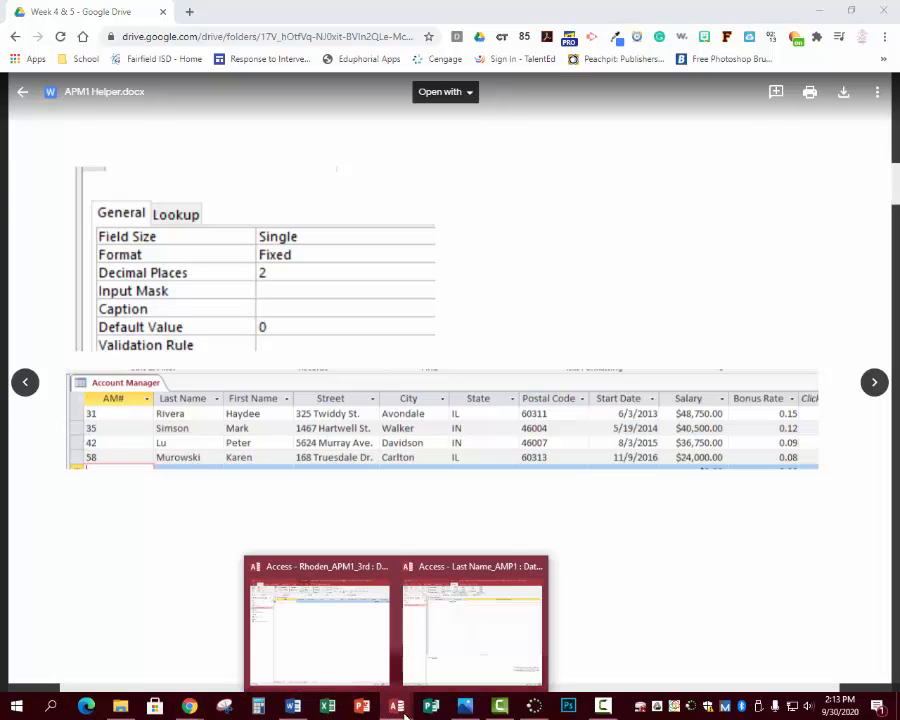
click(458, 635)
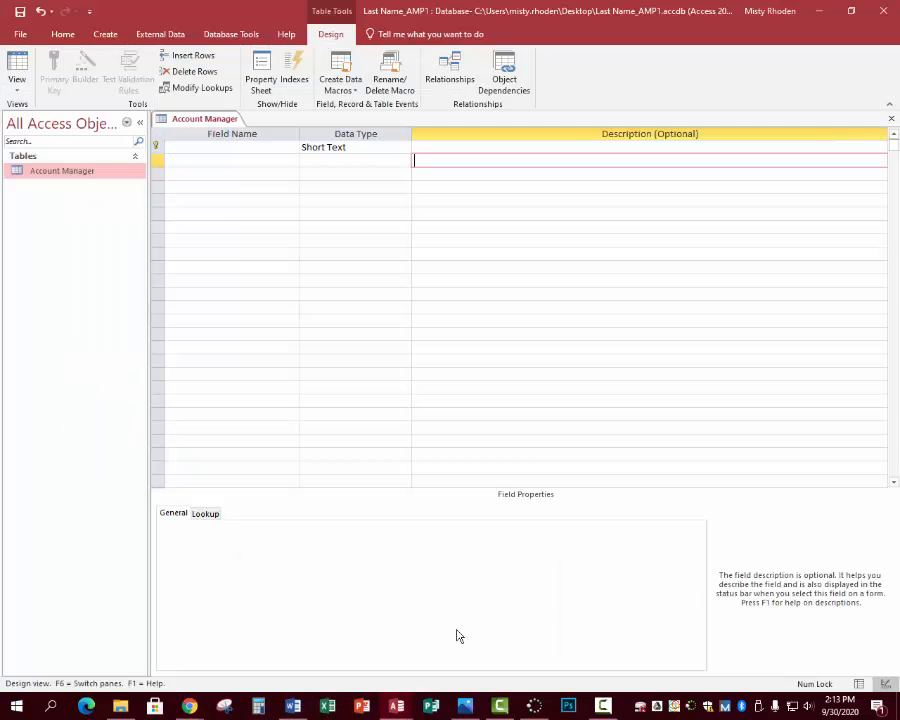
click(330, 650)
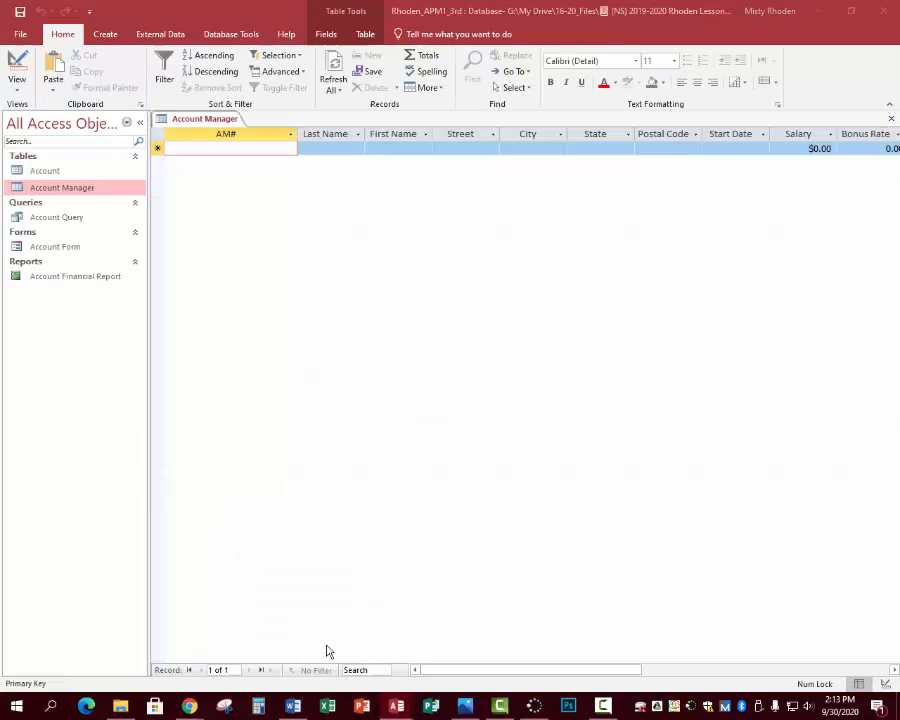
drag(275, 10, 432, 229)
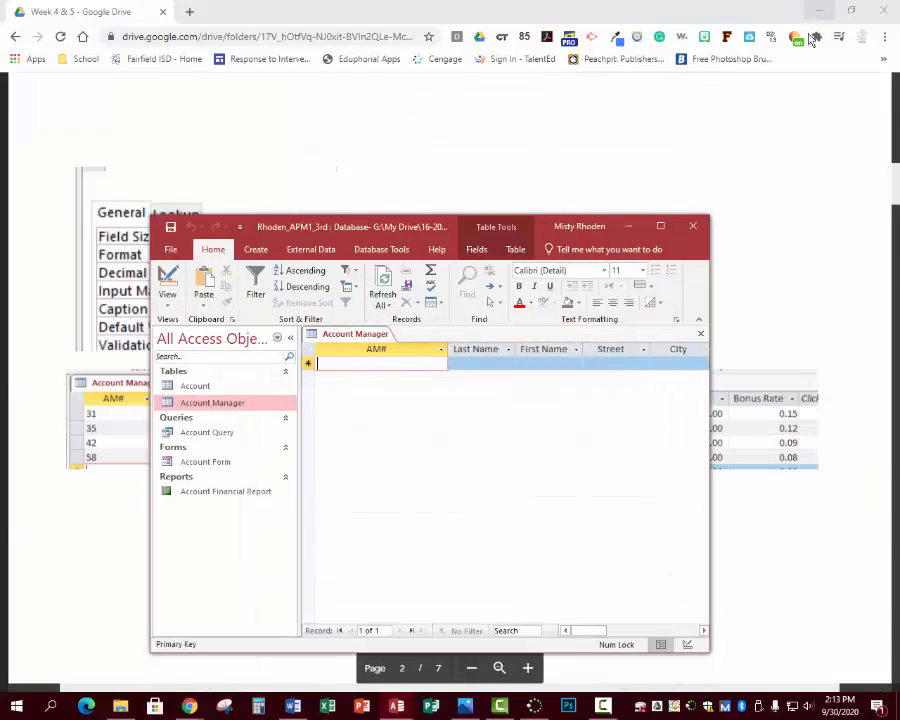
drag(416, 235, 454, 44)
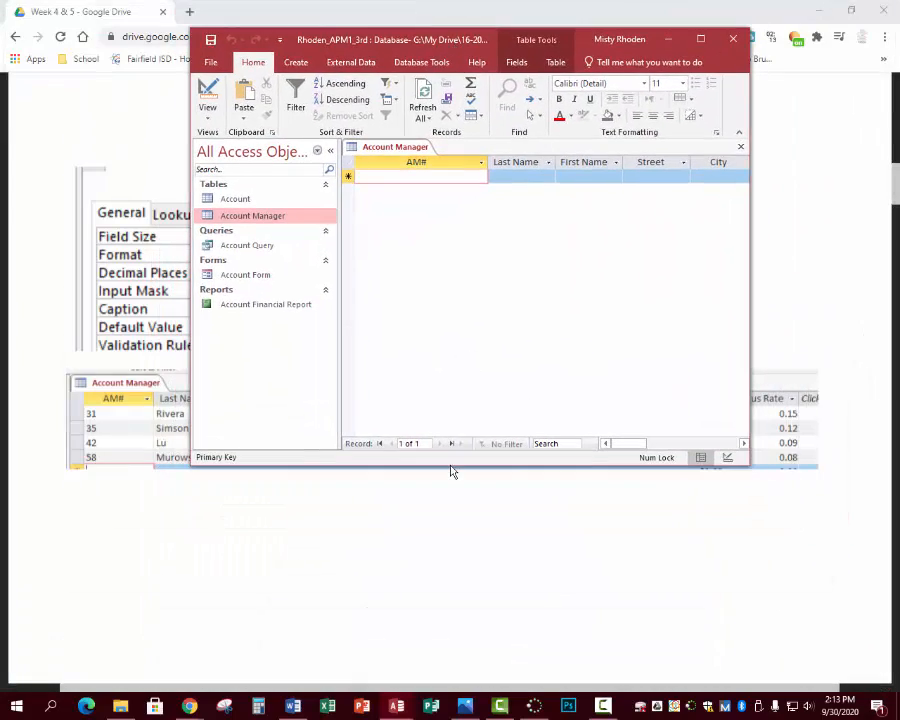
drag(450, 468, 450, 362)
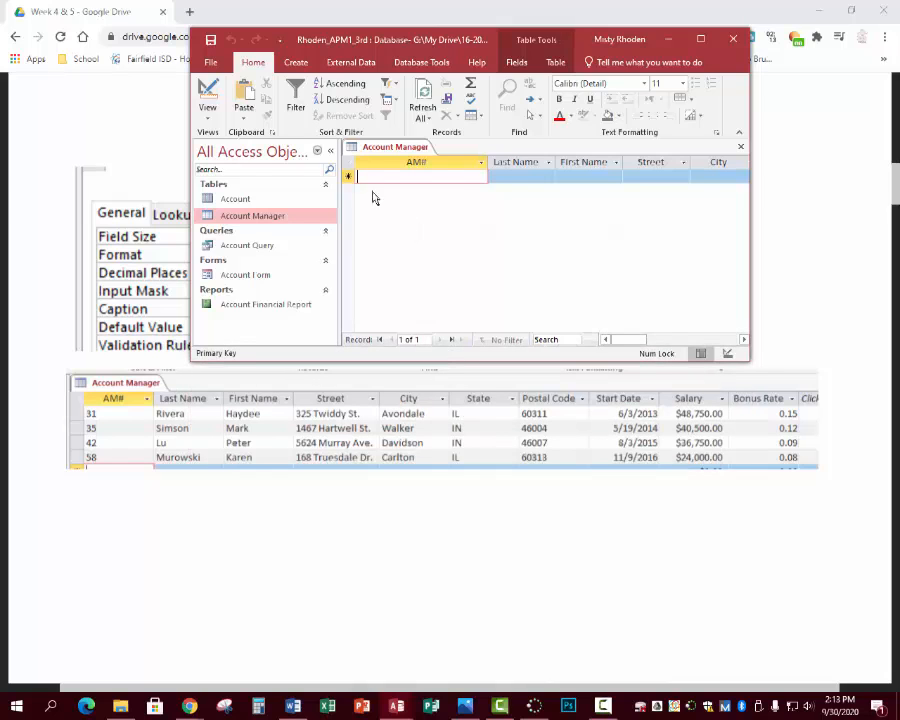
drag(188, 206, 4, 205)
drag(746, 201, 896, 209)
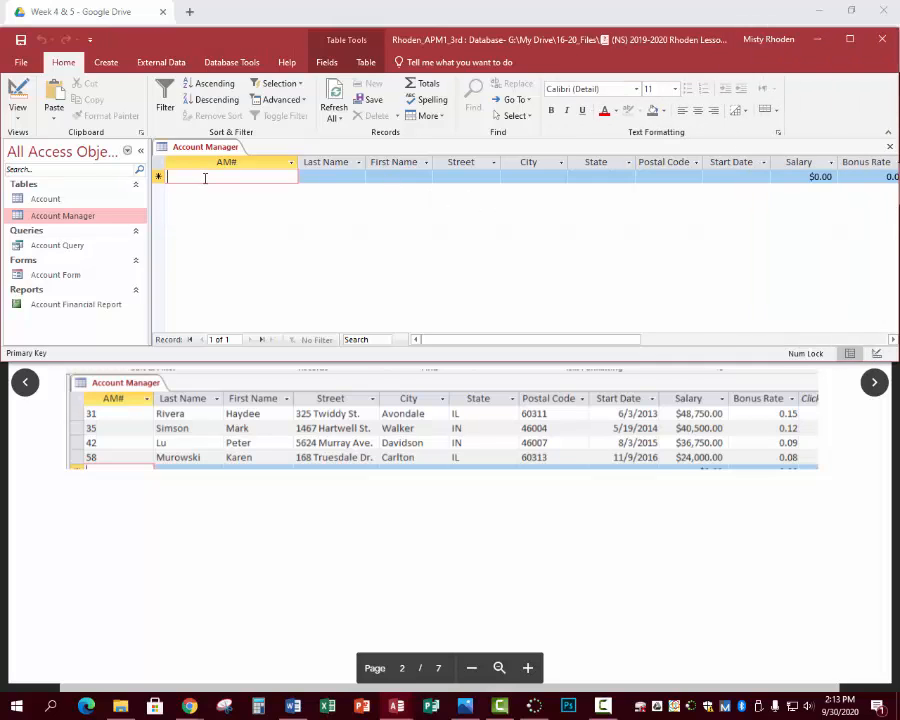
- Start the first Account Manager record with the AM#, last name and first name from the helper's first row
text(31)
key(Tab)
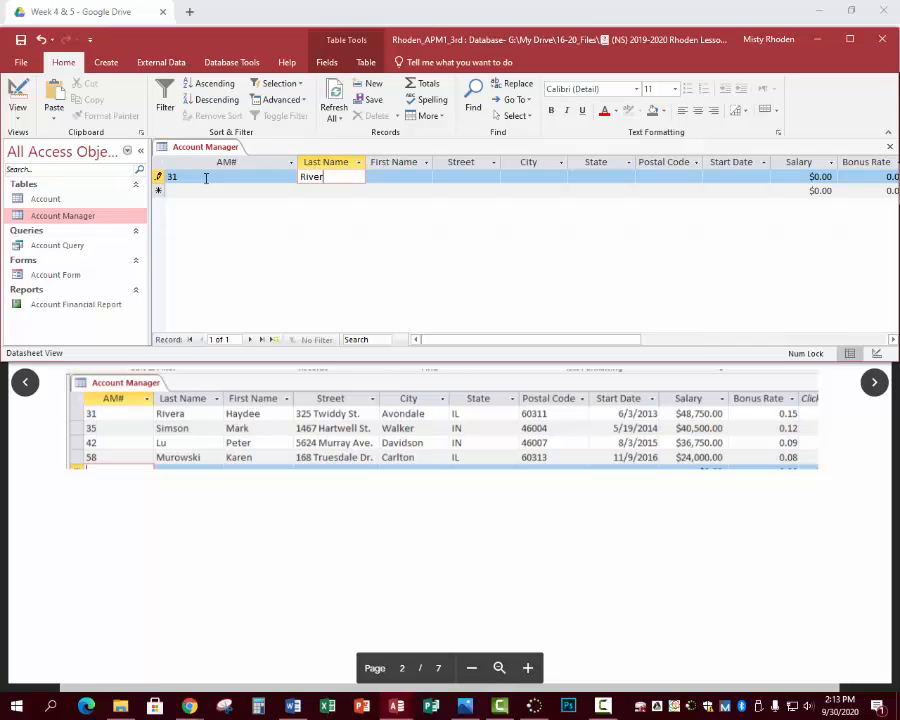
text(Rivera)
key(Tab)
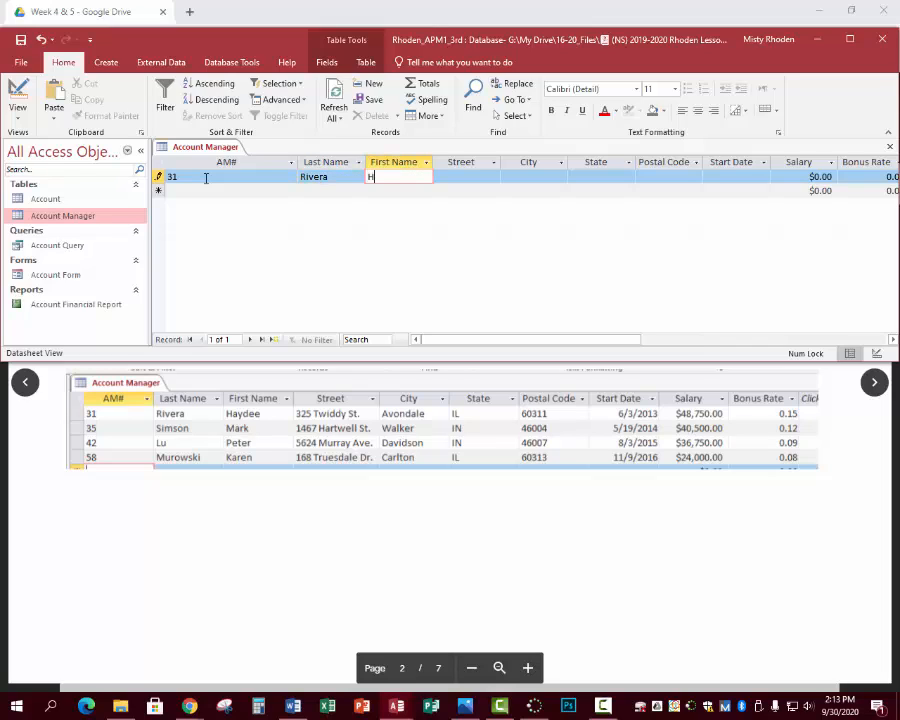
text(Haydee)
key(Tab)
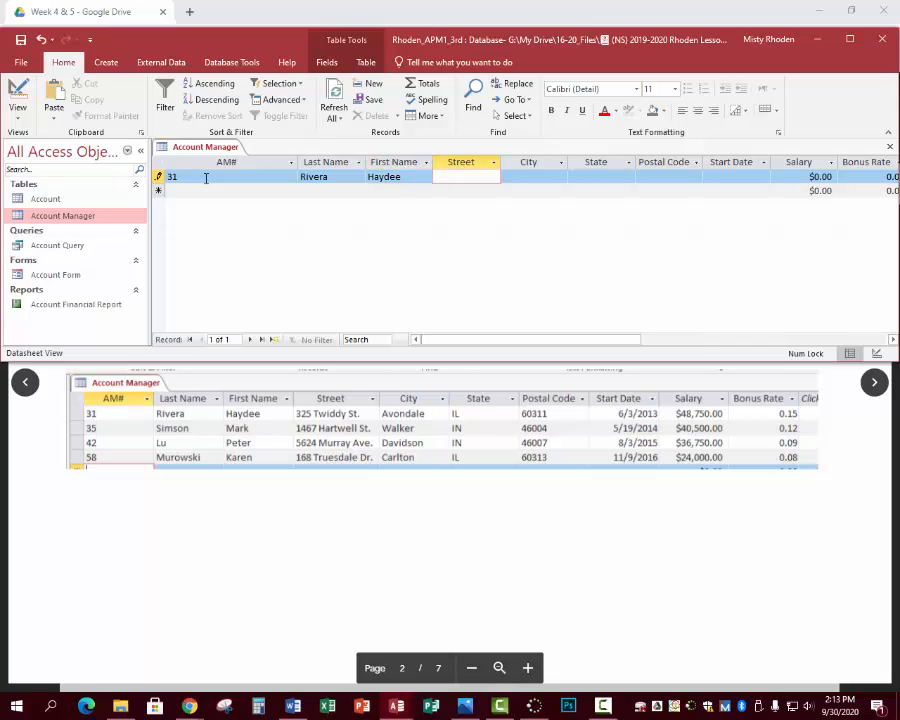
- Enter the first account manager's street, city, state and postal code from the helper
text(325 Twiddy St.)
key(Tab)
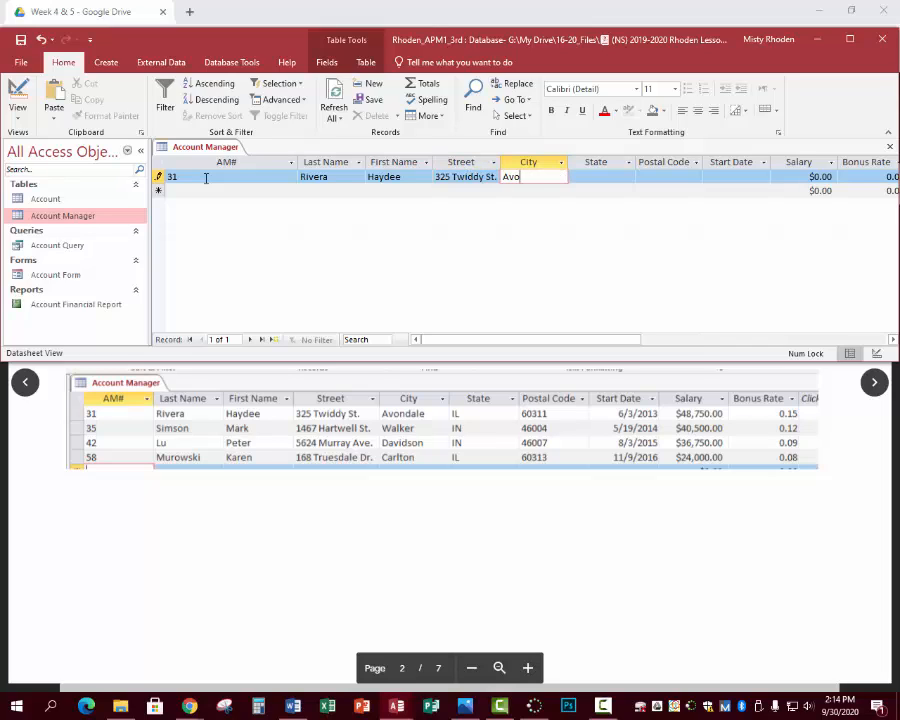
text(le)
key(Tab)
text(IL)
key(Tab)
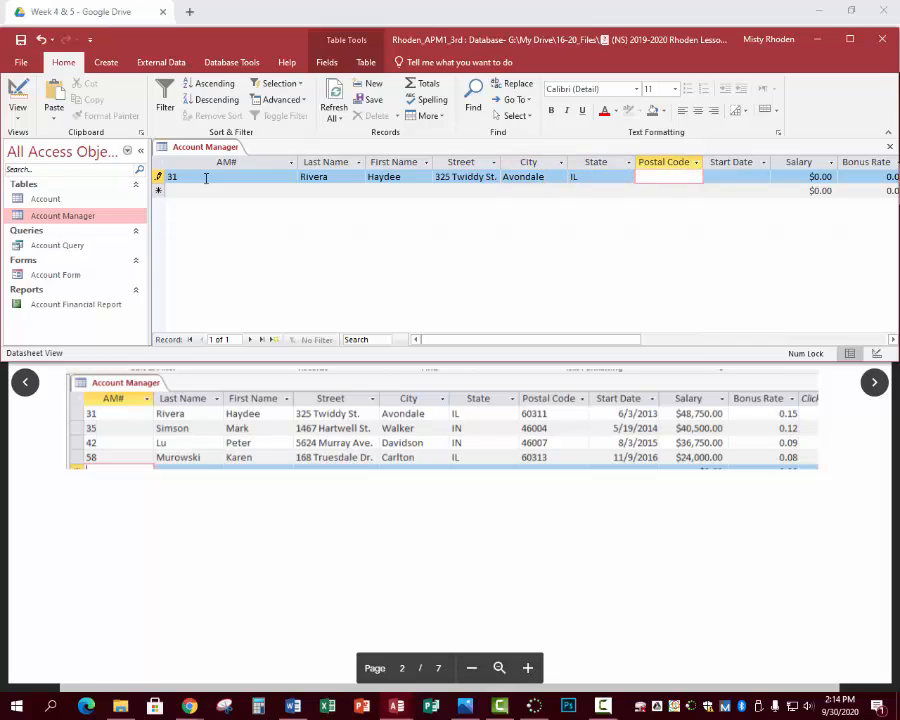
text(60311)
key(Tab)
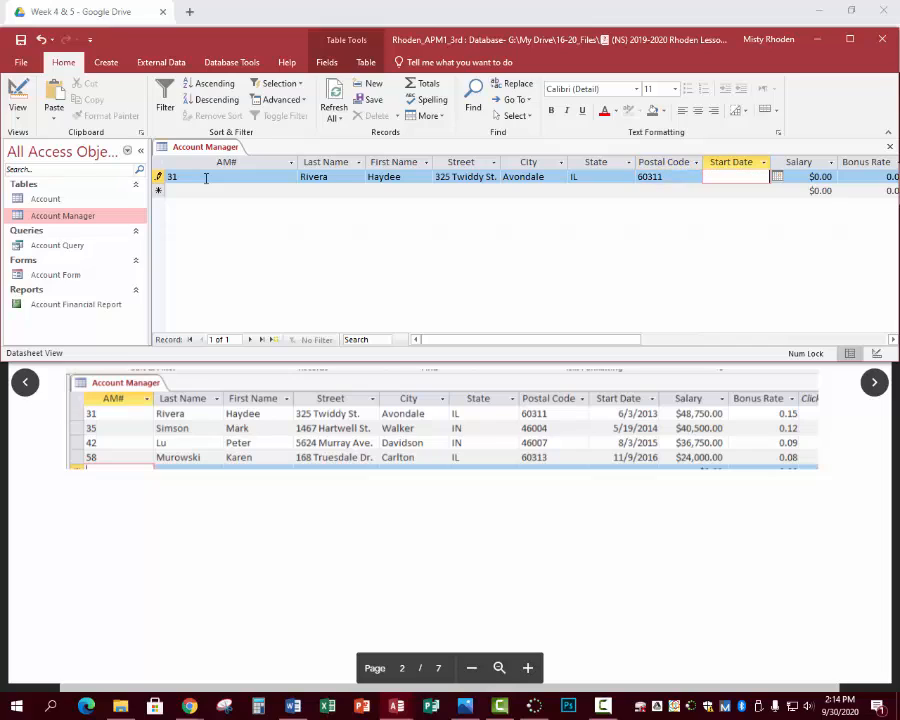
- Set the first record's Start Date to 6/3/2013
click(779, 180)
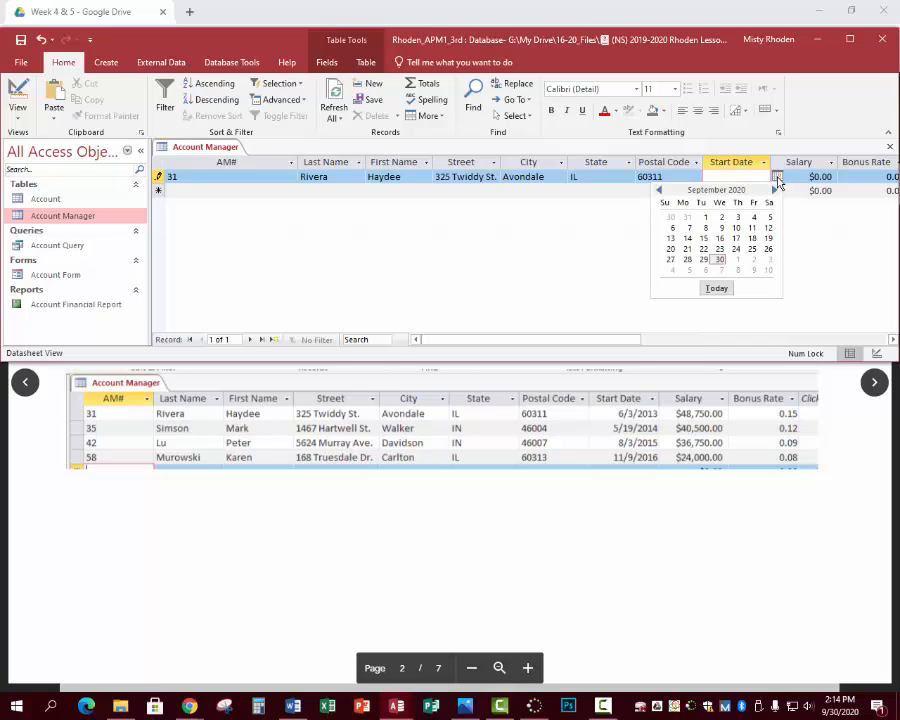
click(751, 177)
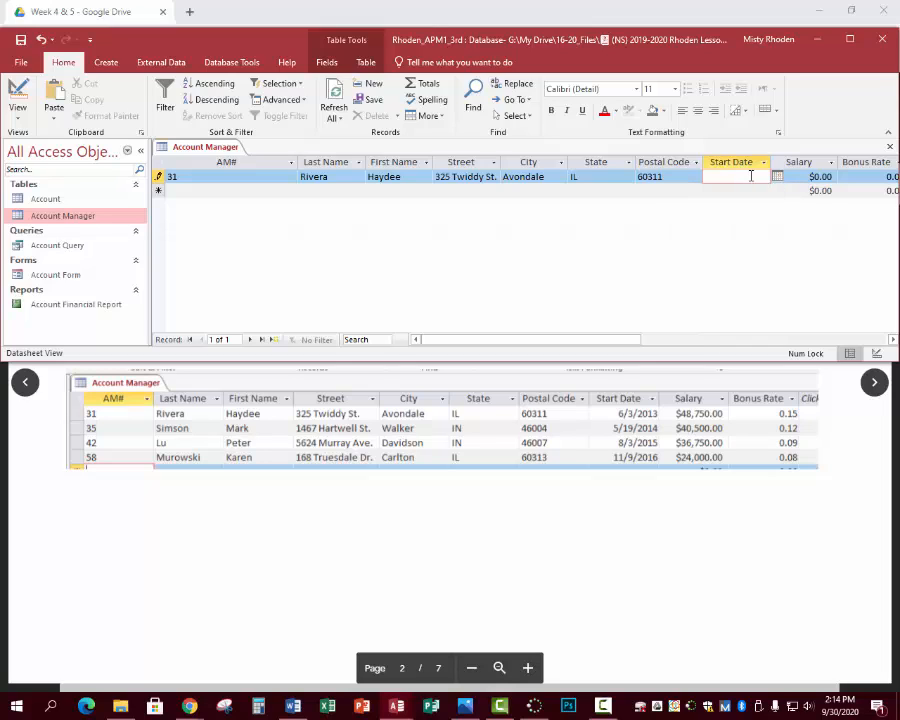
text(6/3/2013)
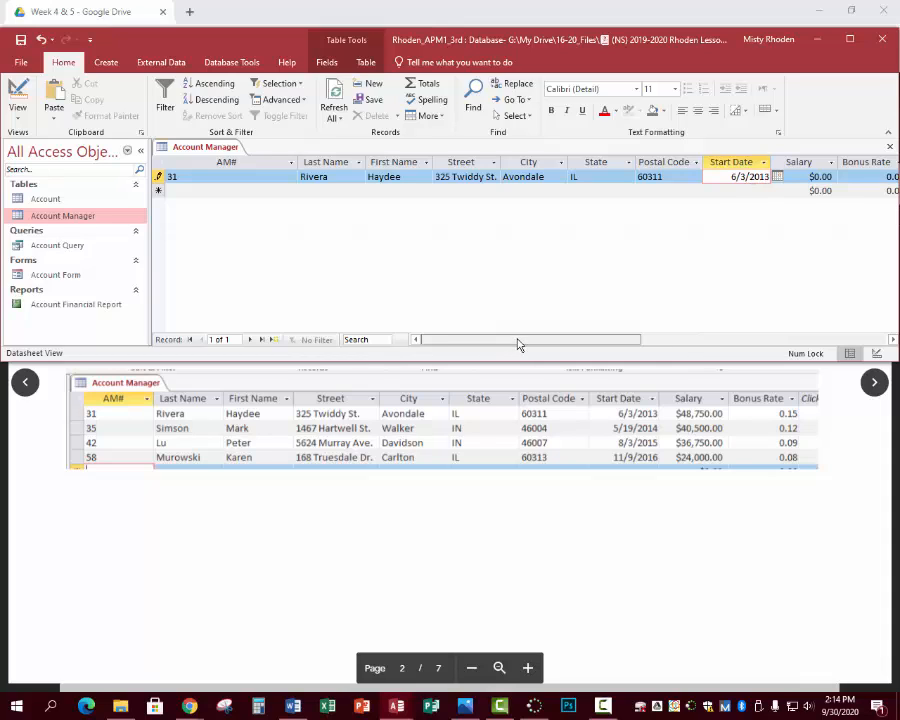
- Set the first record's Salary to $48,750.00 and its Bonus Rate to 0.15
drag(518, 344, 552, 344)
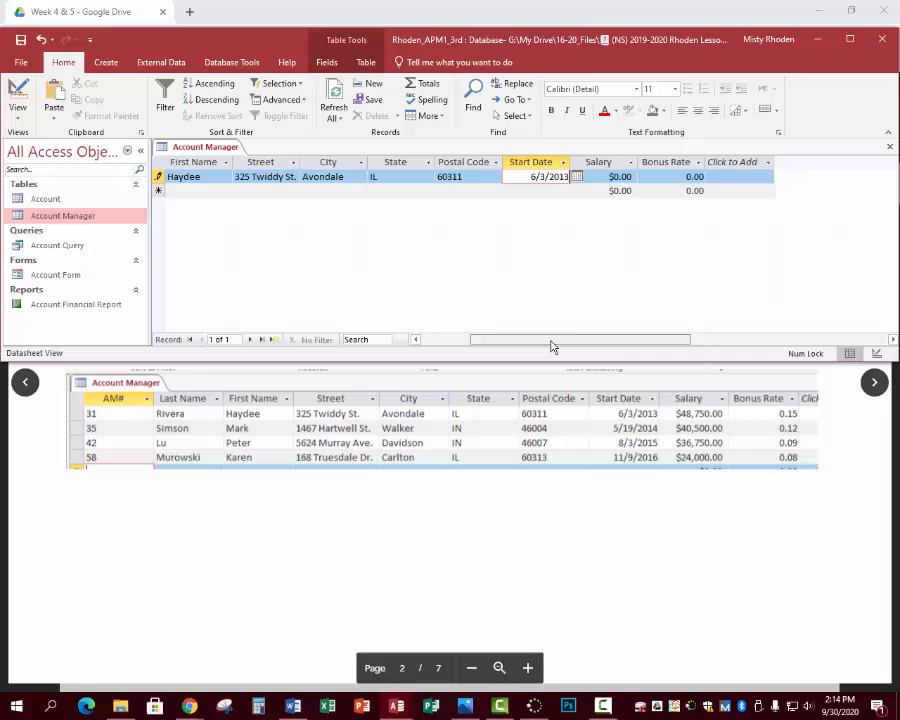
double_click(605, 176)
text(48)
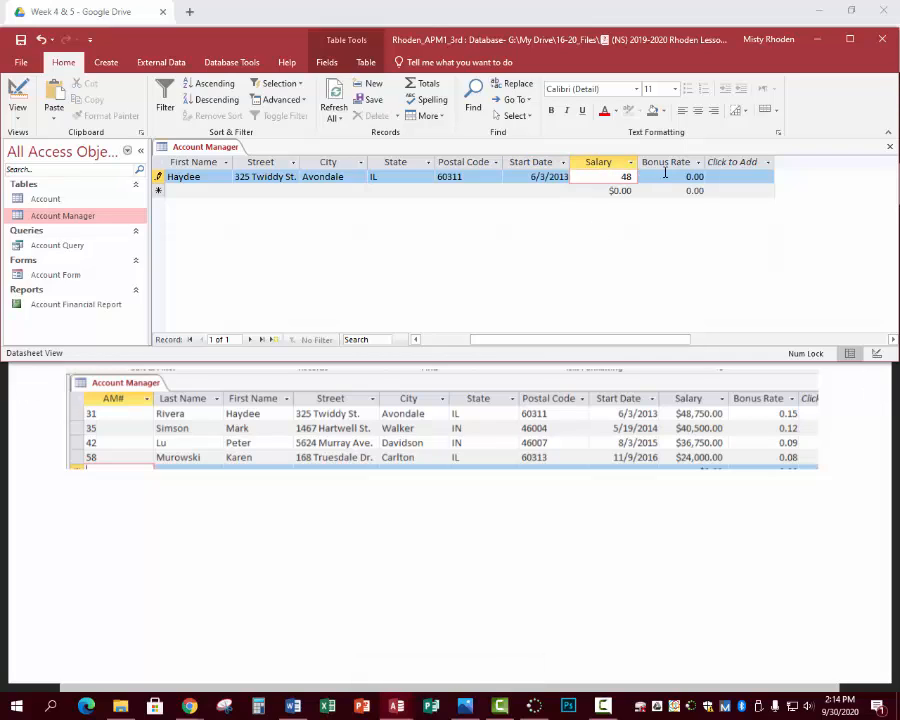
text(,750)
click(665, 175)
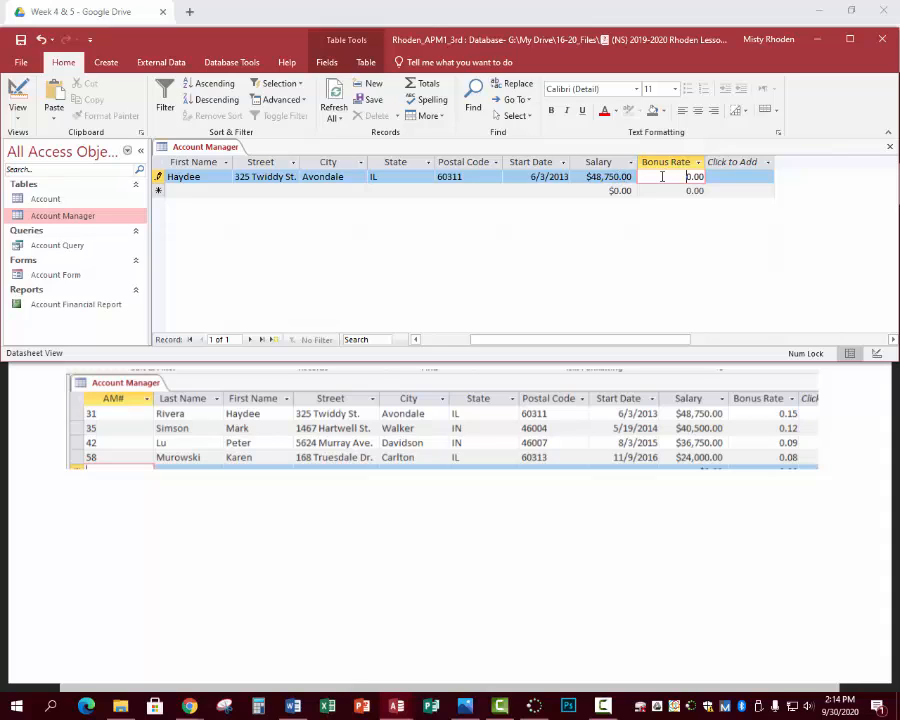
drag(664, 176, 718, 176)
key(BackSpace)
text(.15)
click(645, 191)
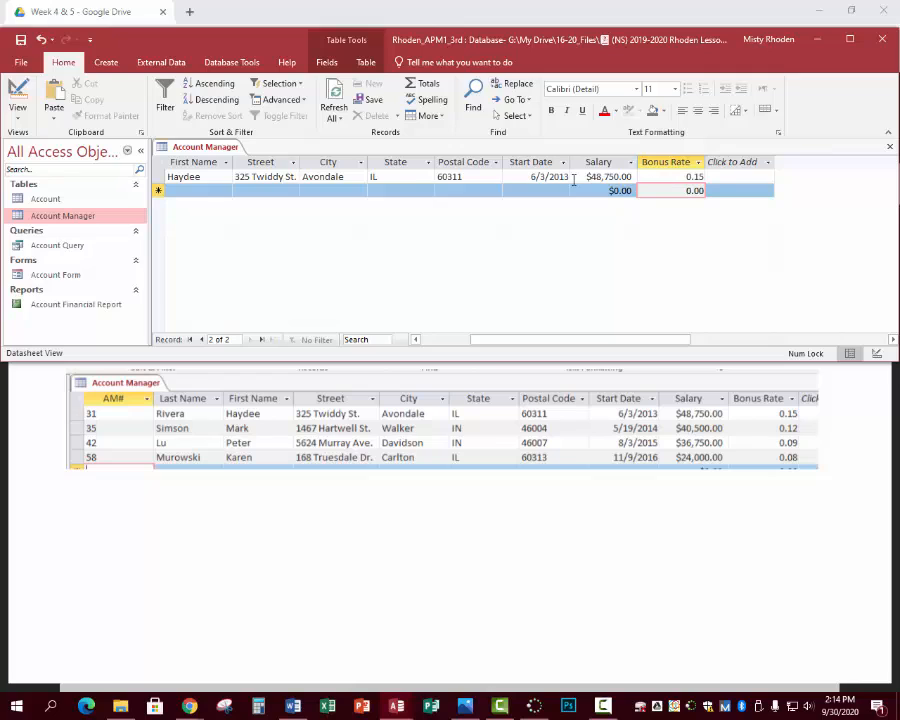
- Save the Account Manager table and select the blank second record
click(20, 39)
drag(516, 339, 432, 320)
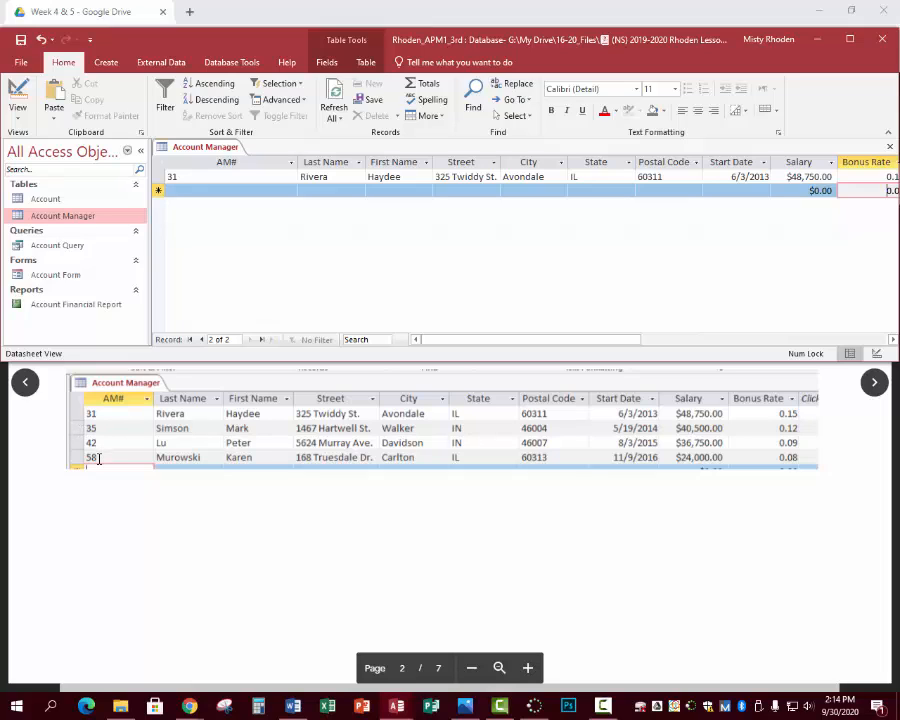
click(178, 176)
click(172, 190)
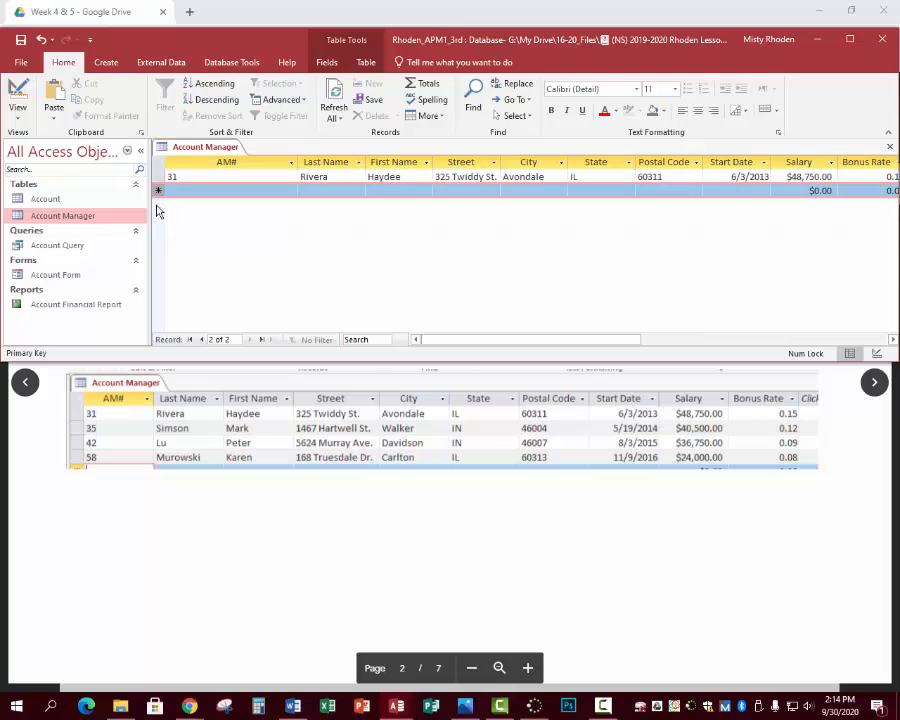